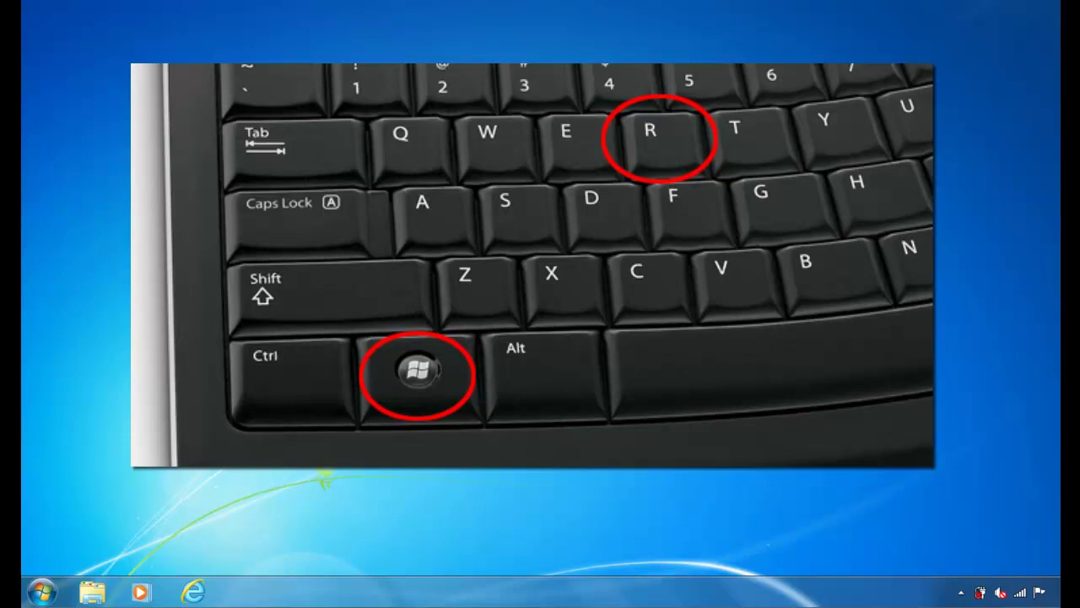
# Step: Open the Windows Run dialog with Windows+R
pyautogui.press('super+r')
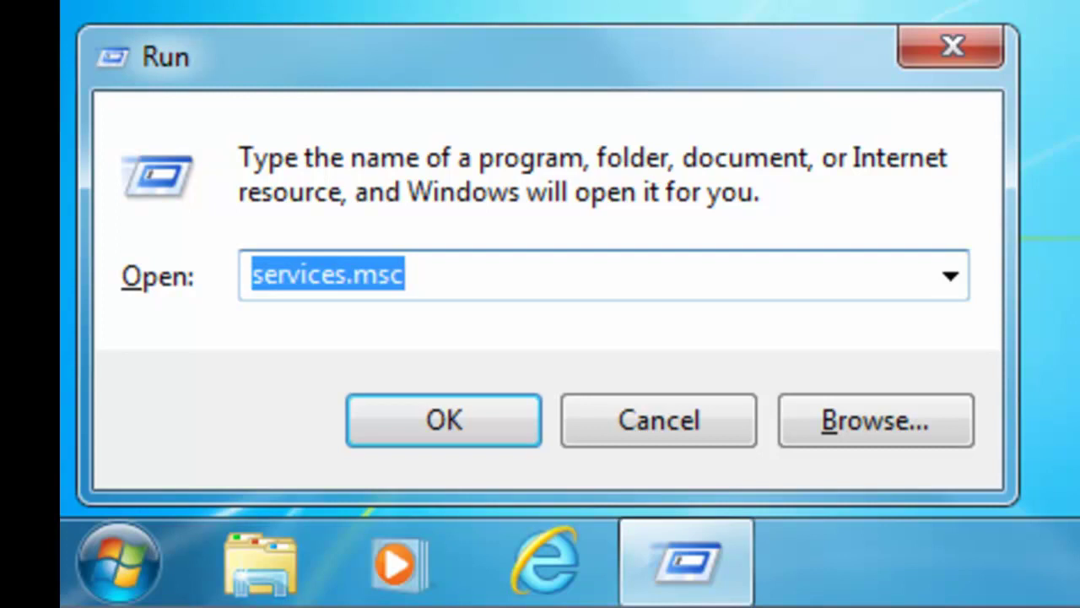
# Step: Replace services.msc with ncpa.cpl in the Run dialog's Open field
pyautogui.press('BackSpace')
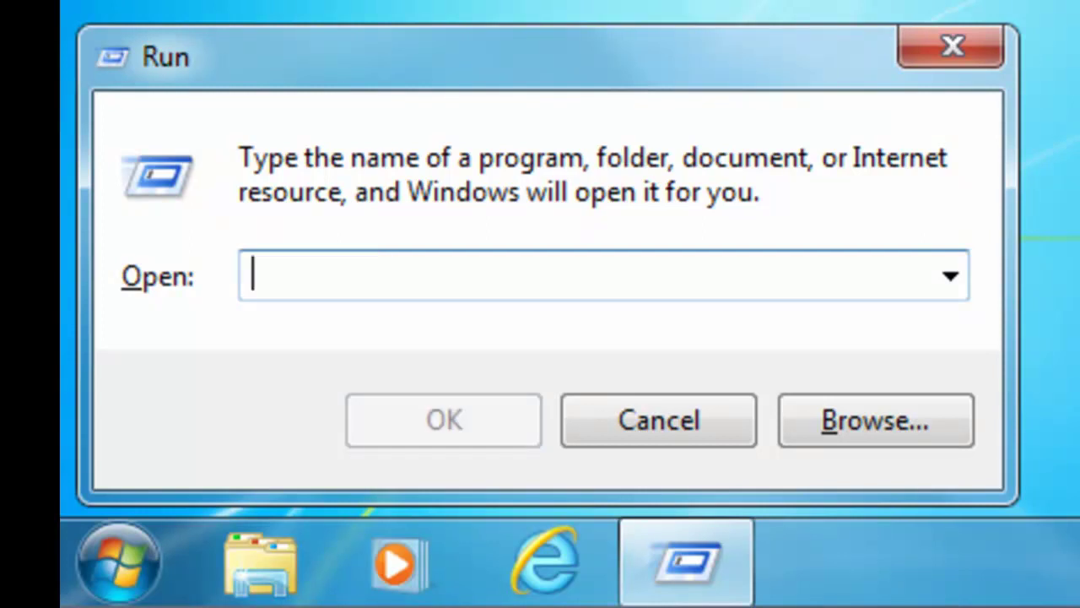
pyautogui.write('n')
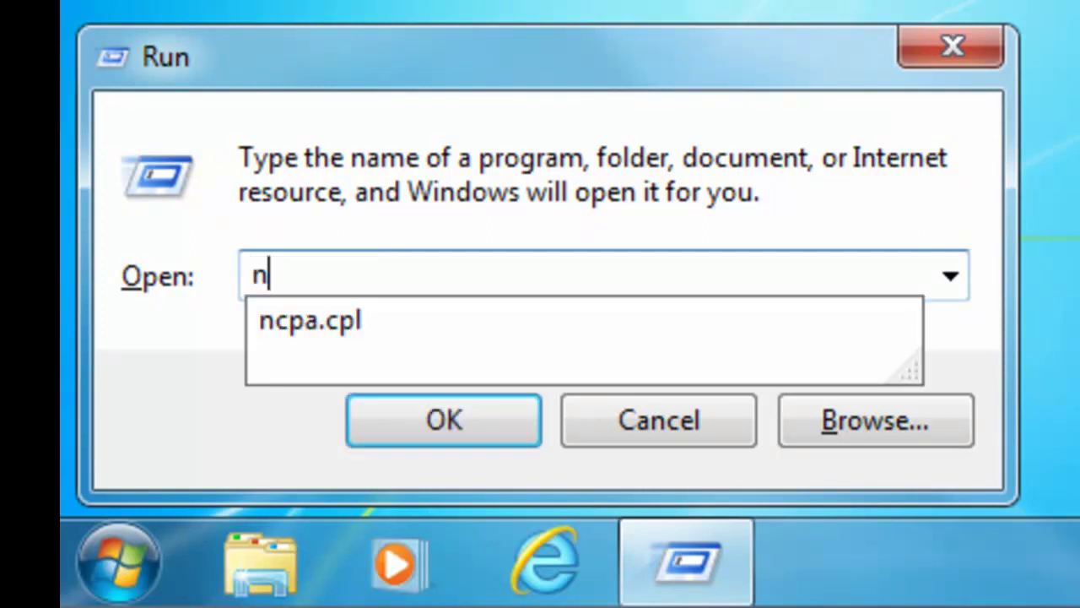
pyautogui.write('cp')
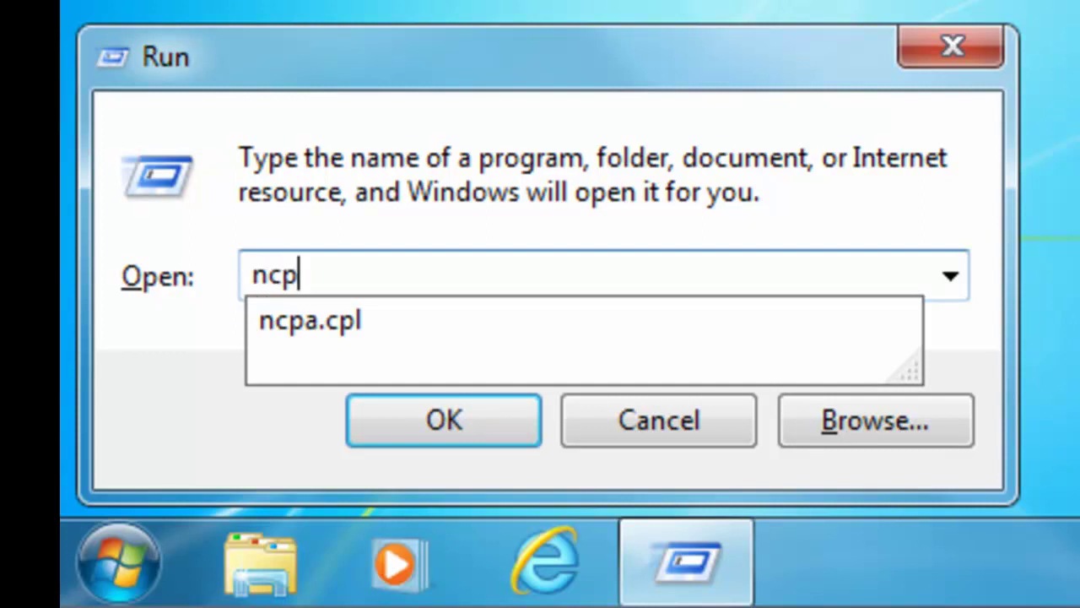
pyautogui.write('a,')
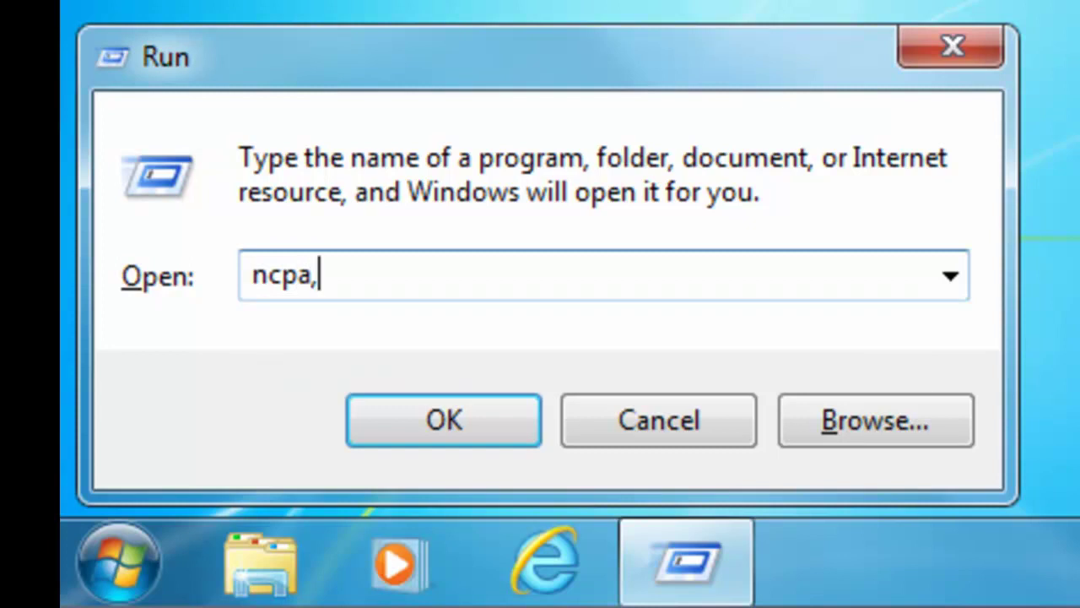
pyautogui.press('BackSpace')
pyautogui.write('.')
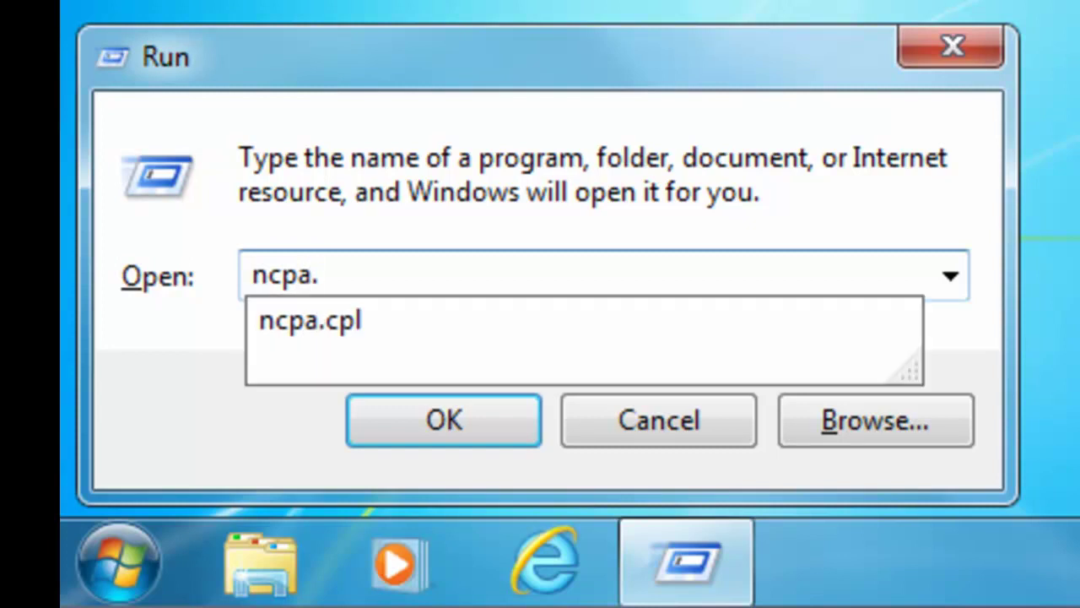
pyautogui.write('cpl')
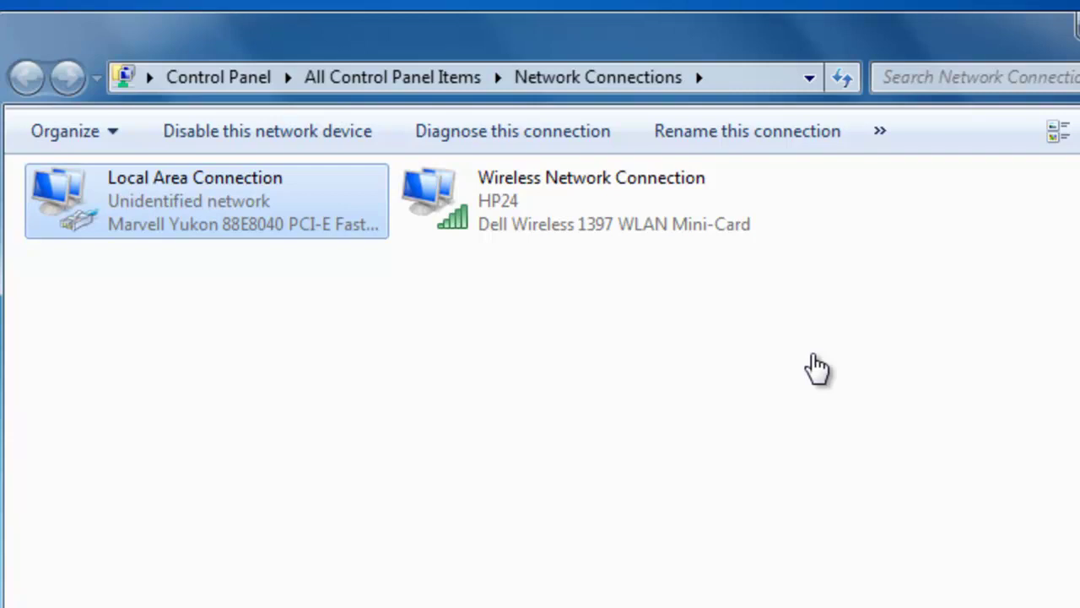
# Step: Disable the Wireless Network Connection from its context menu
pyautogui.press('Right')
pyautogui.hotkey('shift', 'F10')
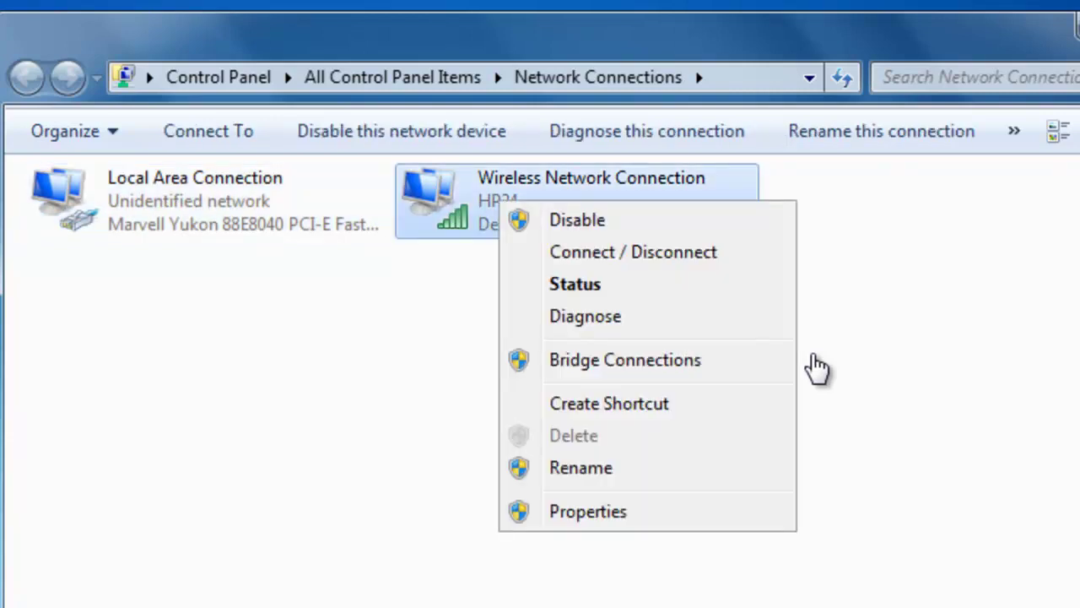
pyautogui.press('Down')
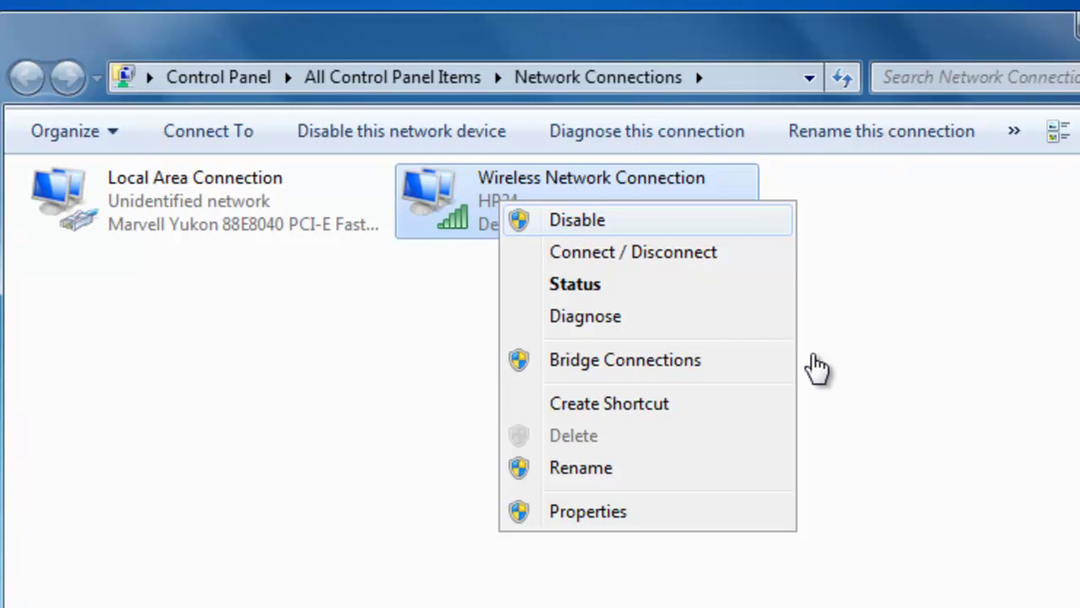
pyautogui.press('Return')
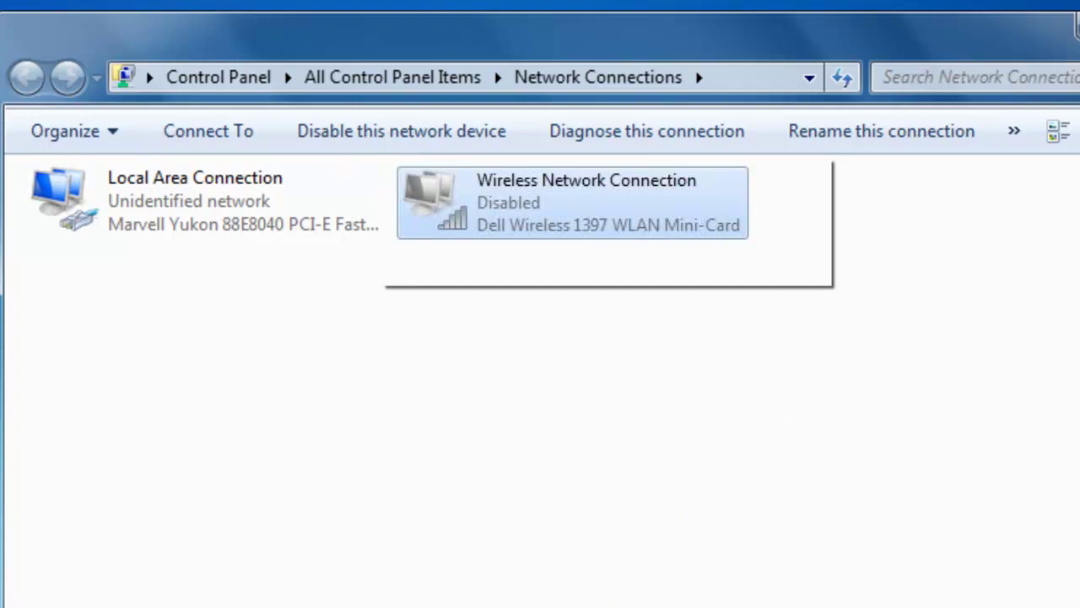
# Step: Open the Properties dialog of the Local Area Connection
pyautogui.rightClick(155, 203)
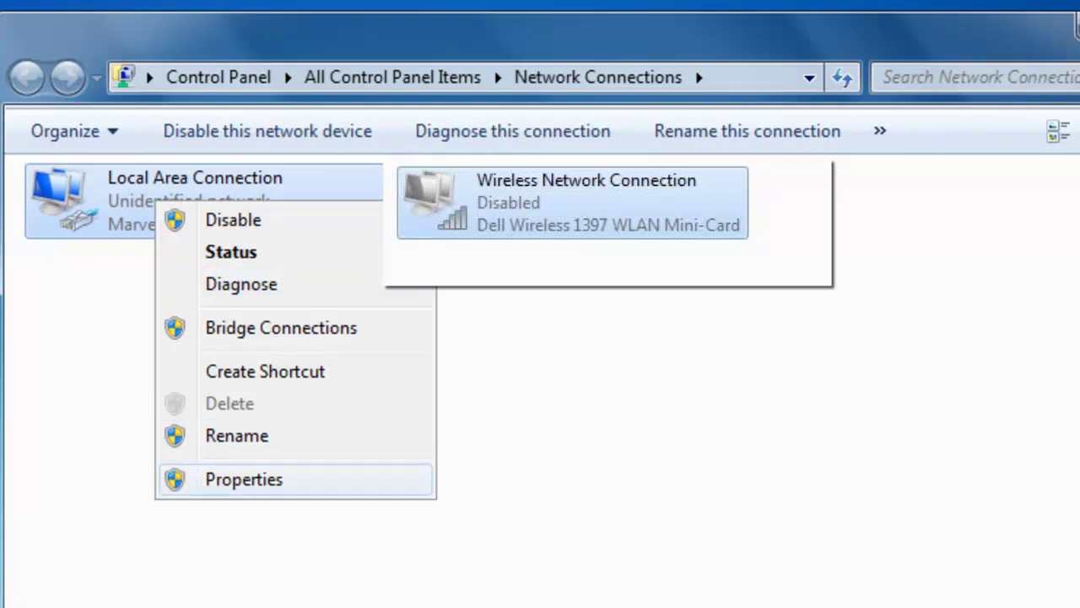
pyautogui.click(244, 479)
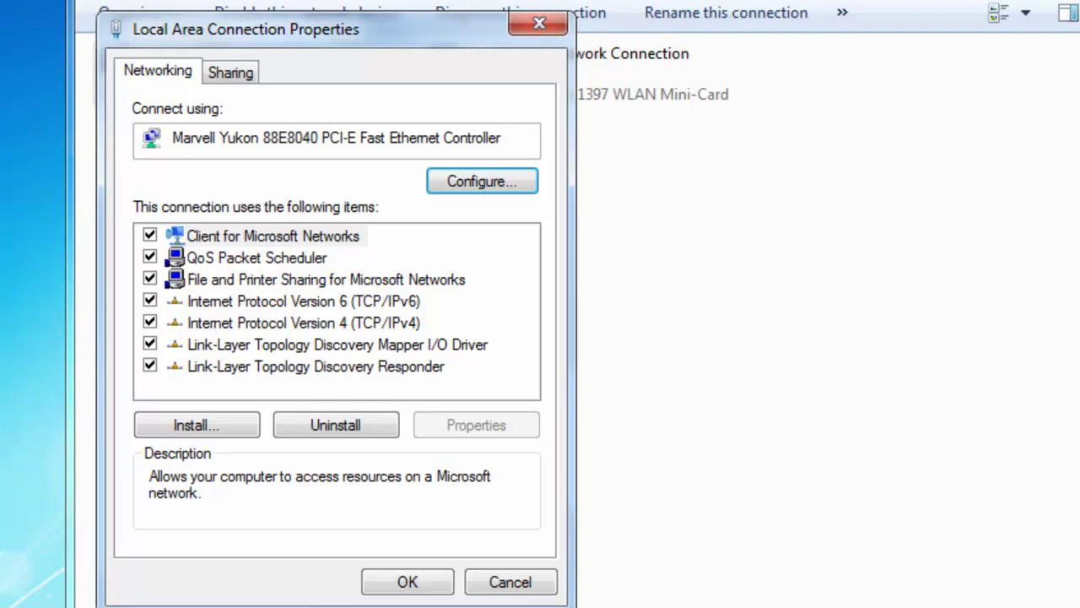
# Step: Open the Internet Protocol Version 4 (TCP/IPv4) properties from the items list
pyautogui.doubleClick(303, 322)
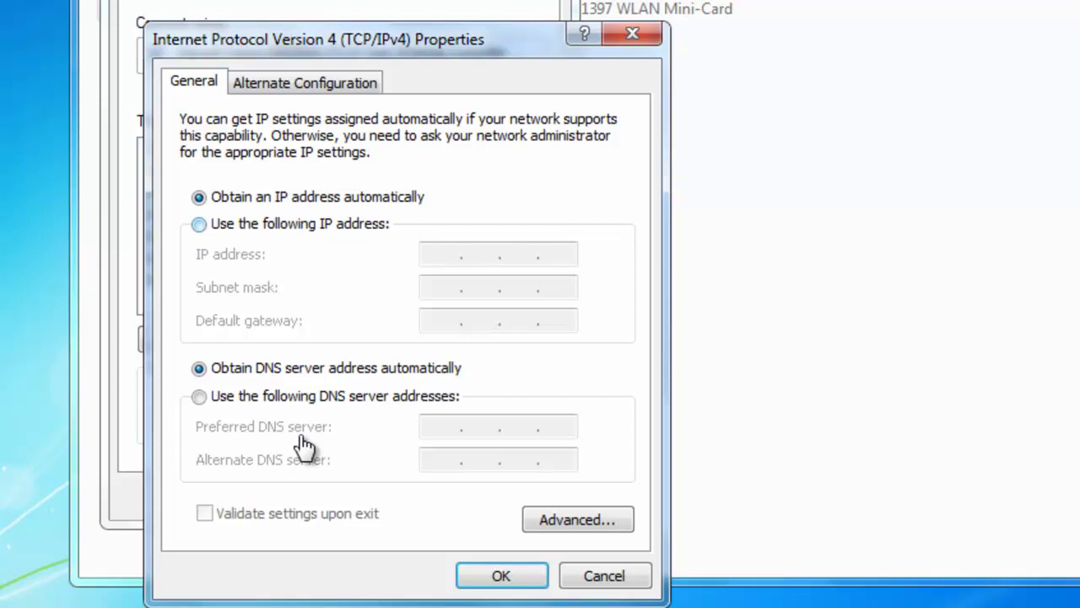
# Step: Switch to a manual IP address and enter 192.168.1.189
pyautogui.press('Down')
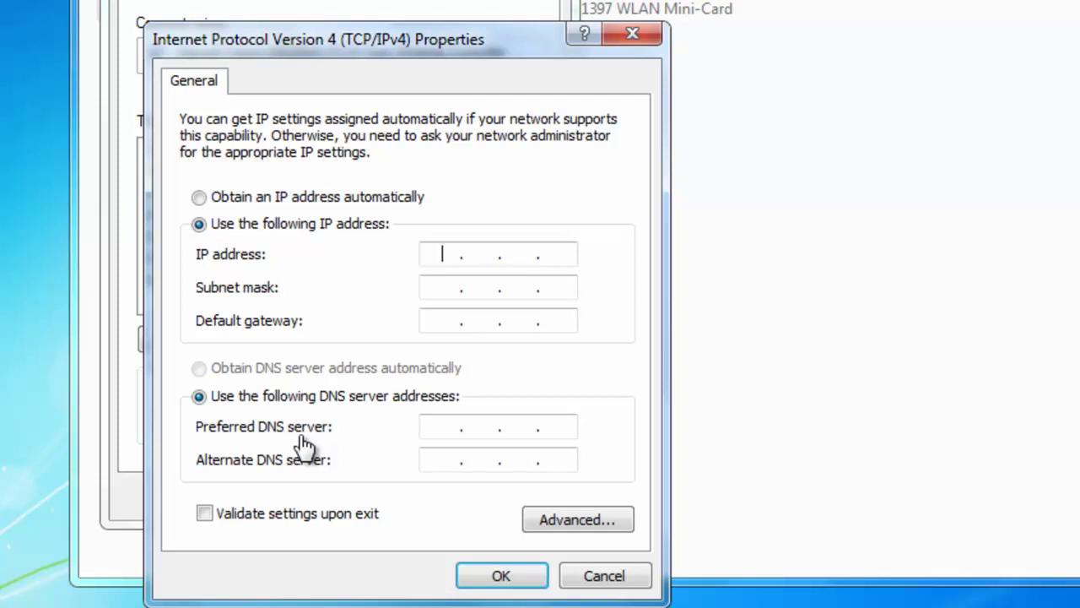
pyautogui.write('192 . 168 . 1 .')
pyautogui.write('1')
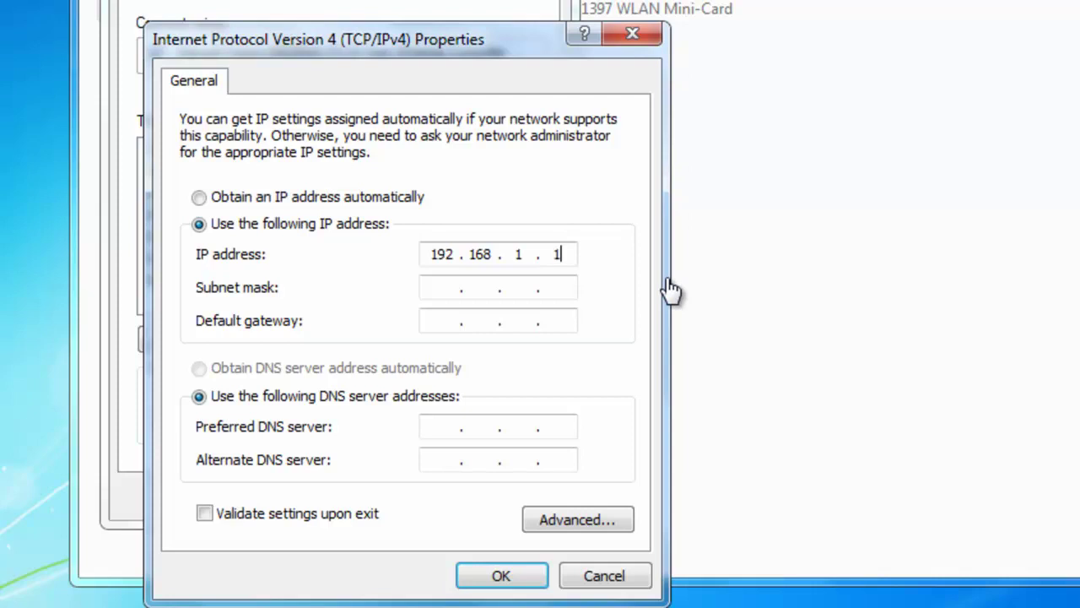
pyautogui.write('89')
# Step: Accept subnet mask 255.255.255.0 and set gateway and preferred DNS to 192.168.1.1
pyautogui.press('Tab')
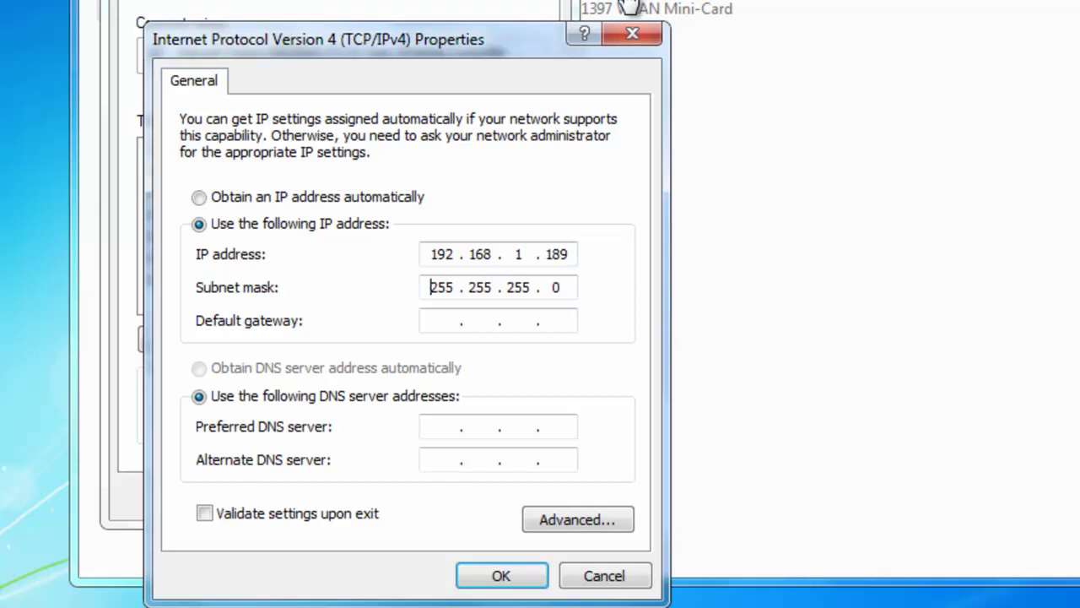
pyautogui.press('Tab')
pyautogui.write('192.168.1')
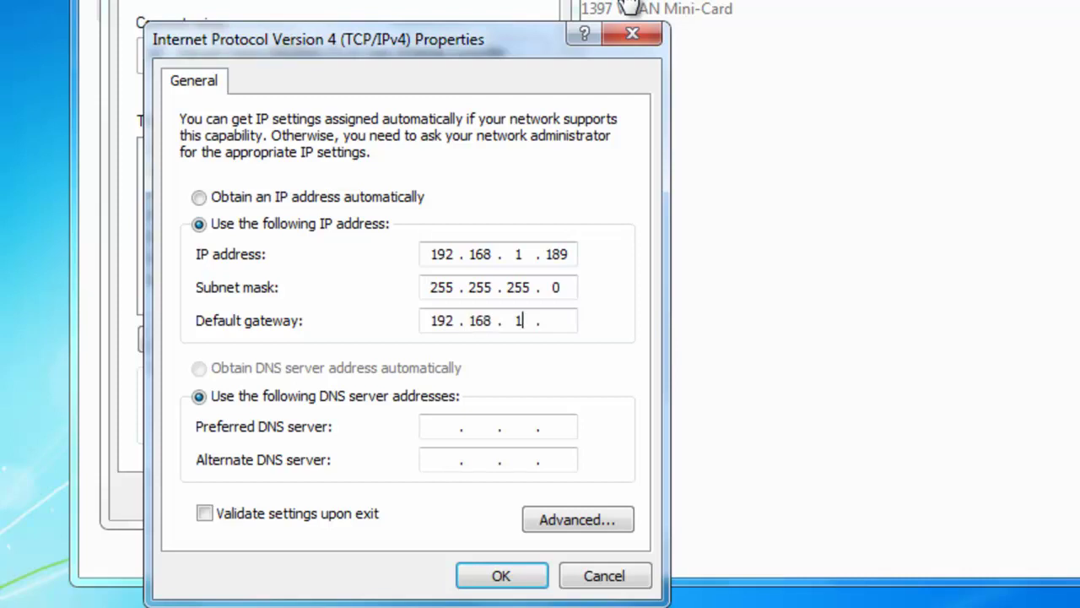
pyautogui.write('.1')
pyautogui.press('Tab')
pyautogui.write('192.168.')
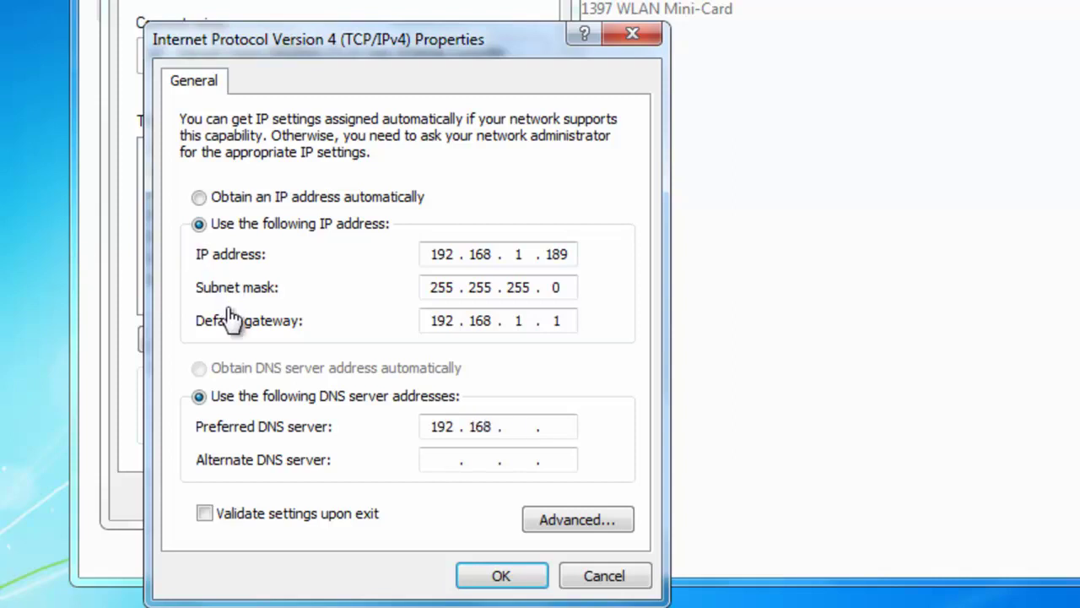
pyautogui.write('1 .1')
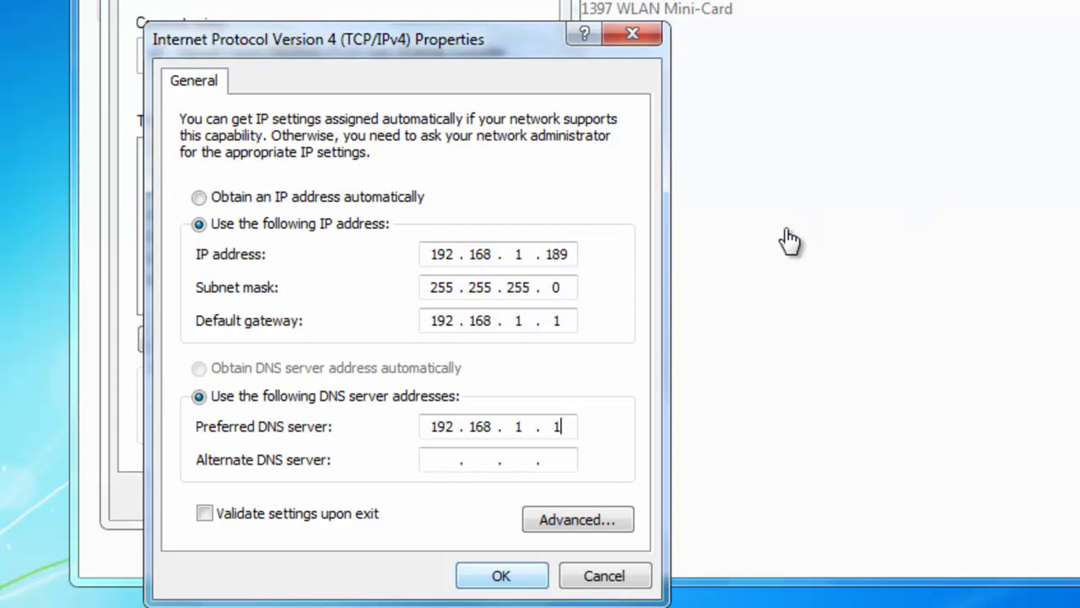
# Step: Confirm the IPv4 and adapter property dialogs and close Network Connections
pyautogui.press('Return')
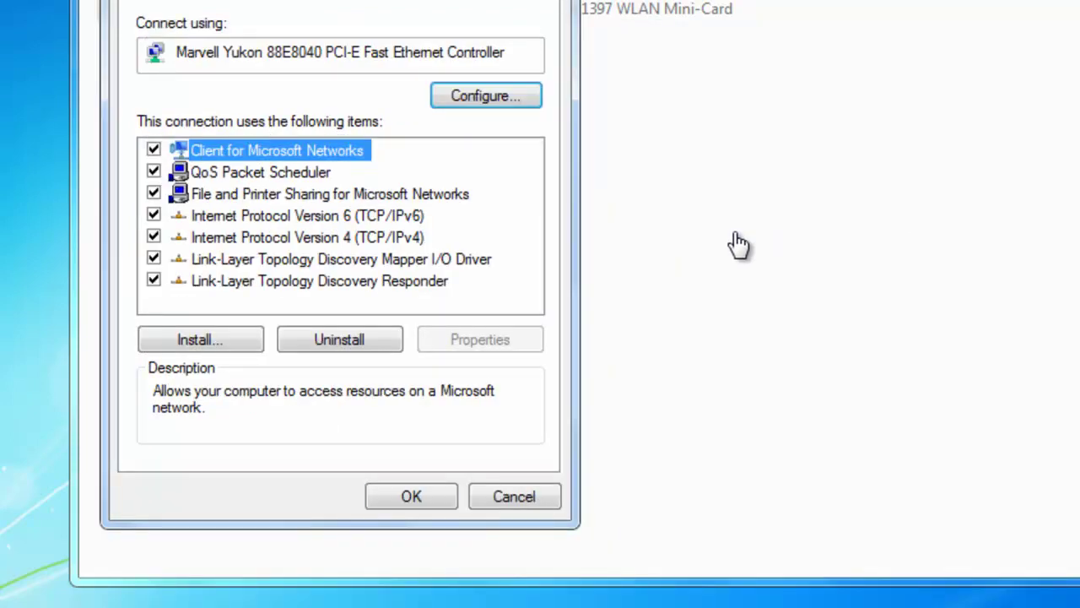
pyautogui.press('Return')
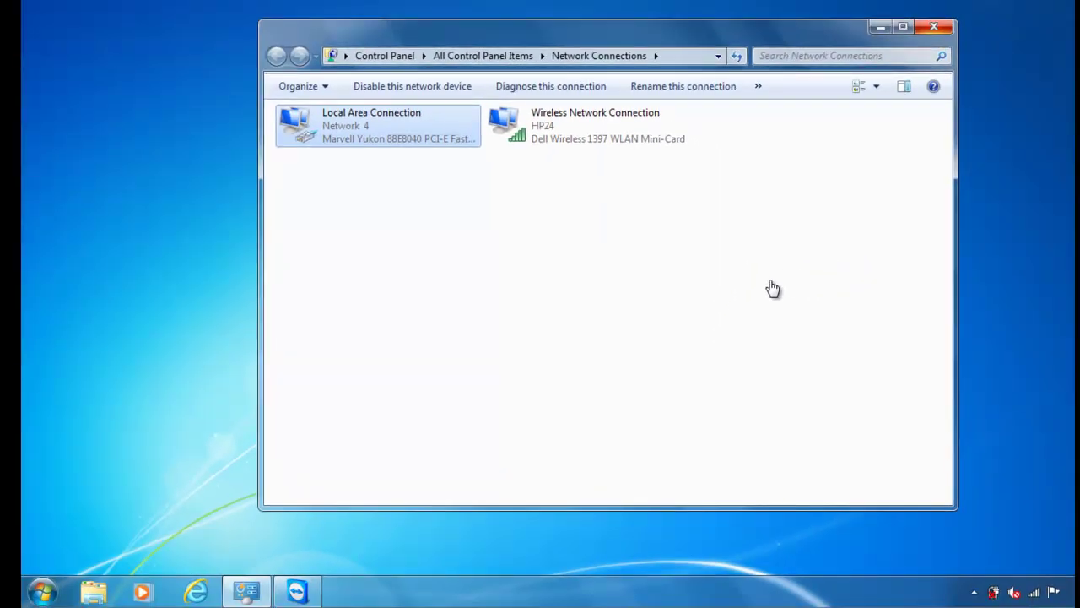
pyautogui.hotkey('alt', 'F4')
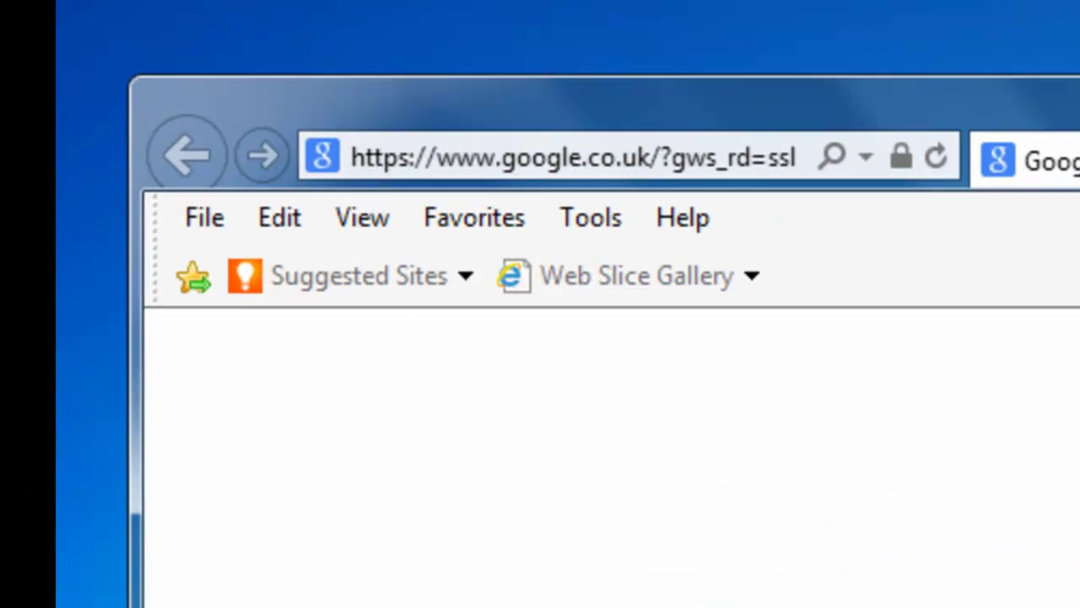
pyautogui.click(574, 157)
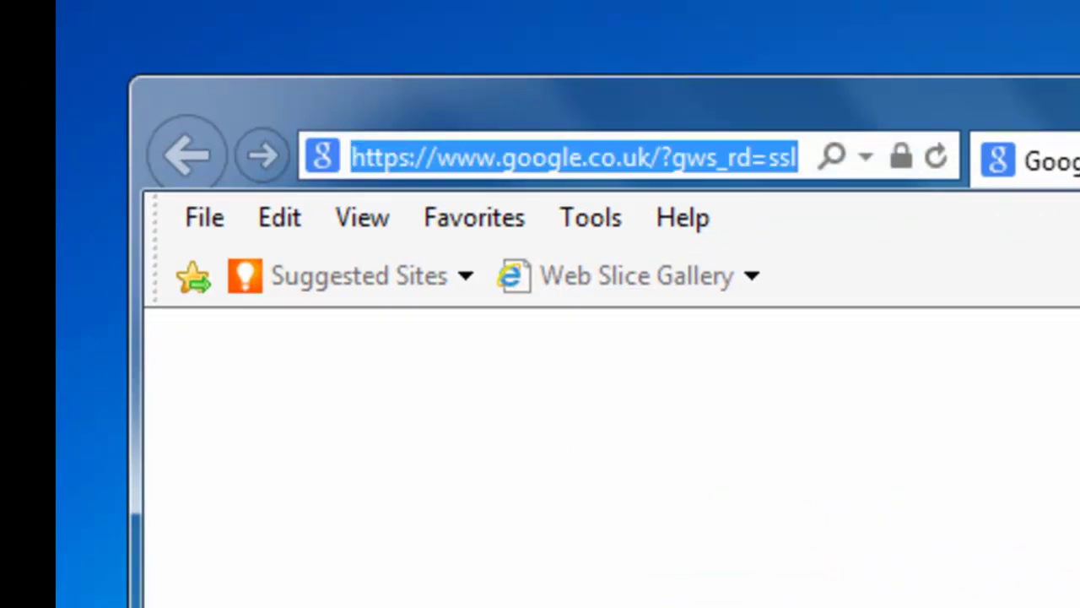
pyautogui.press('BackSpace')
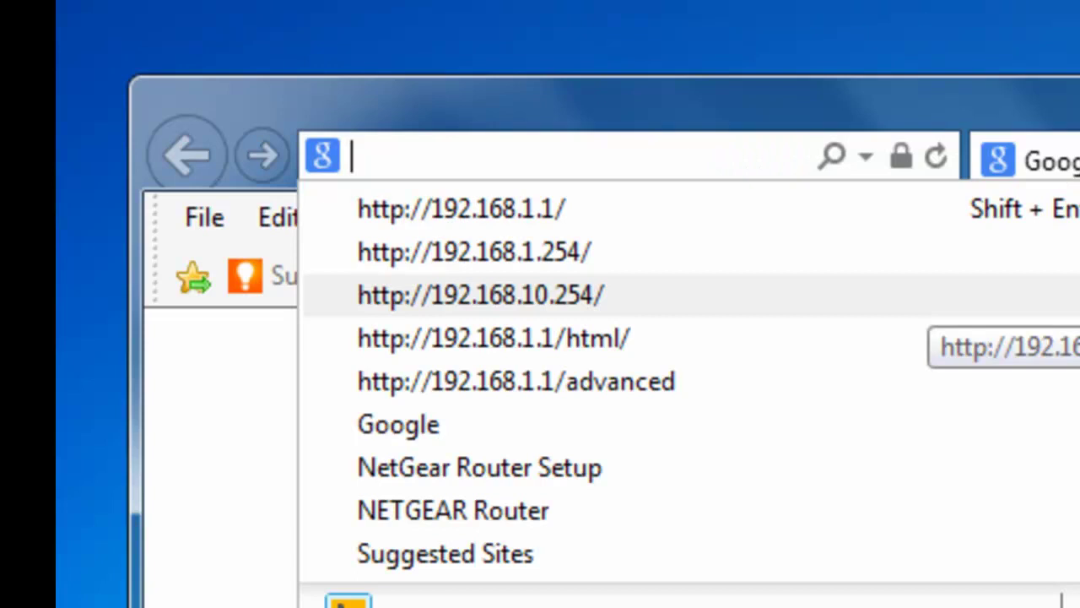
pyautogui.write('19')
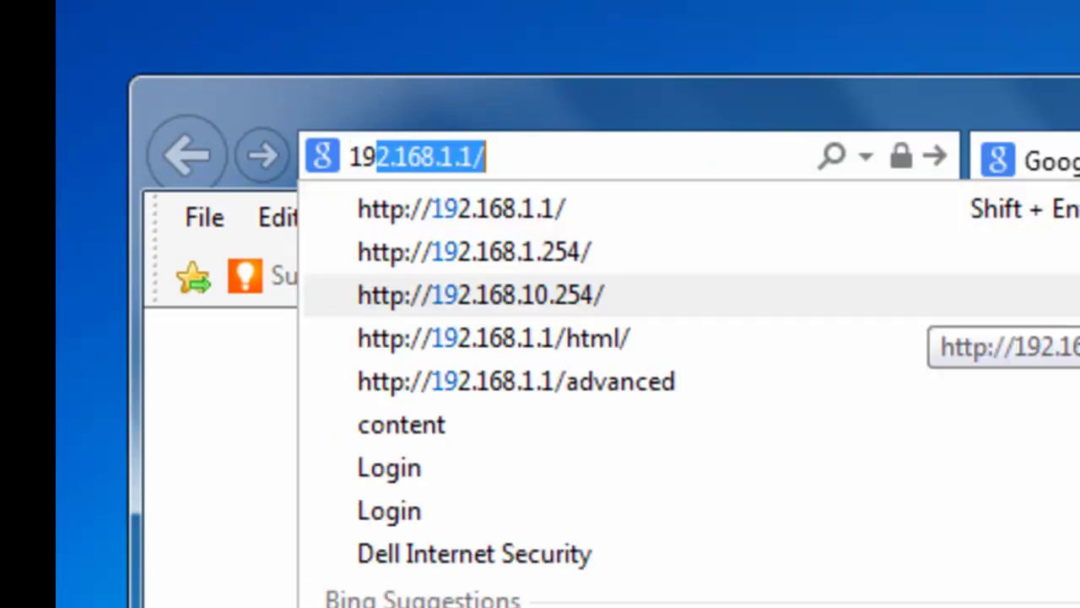
pyautogui.write('2.168.')
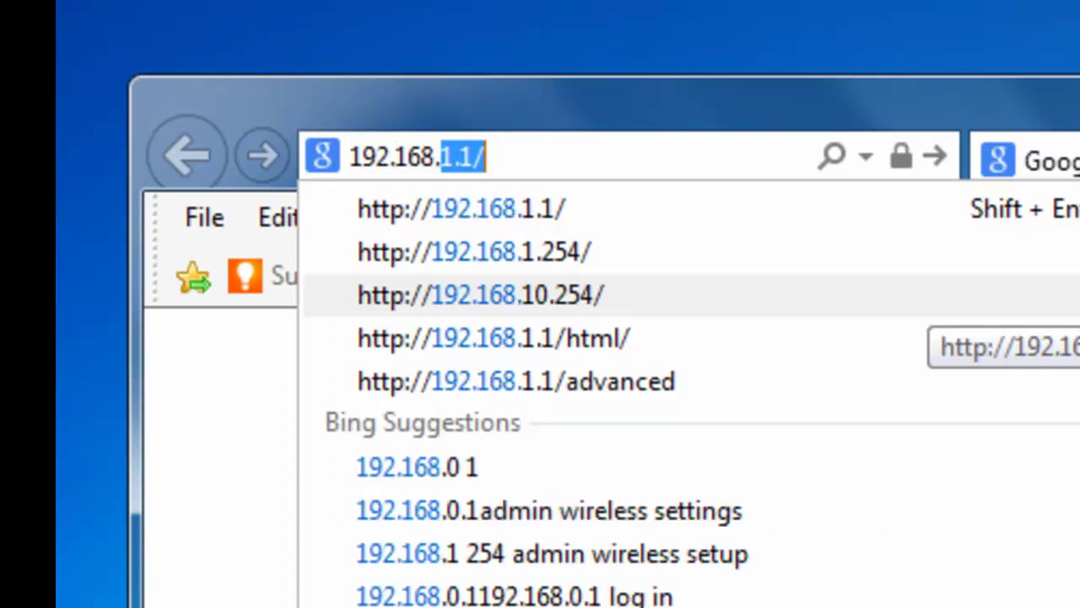
pyautogui.write('1.')
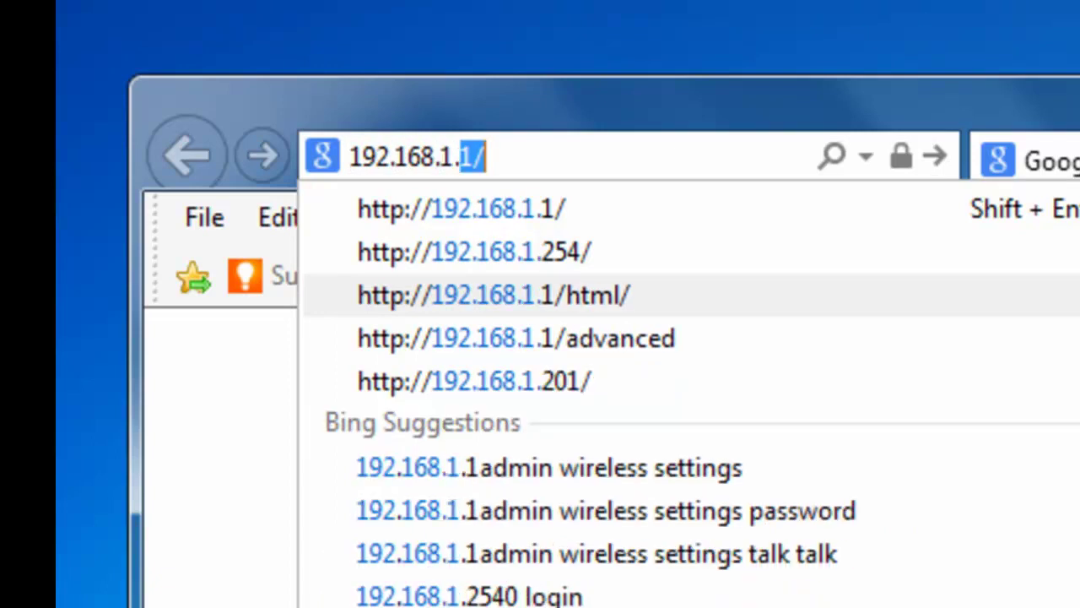
pyautogui.write('1')
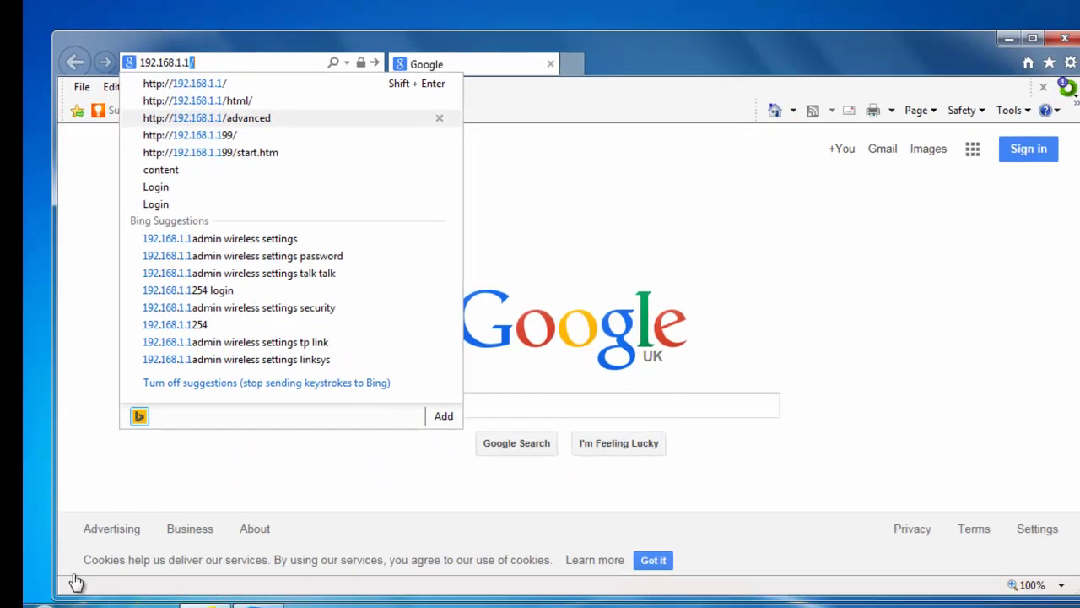
pyautogui.press('Return')
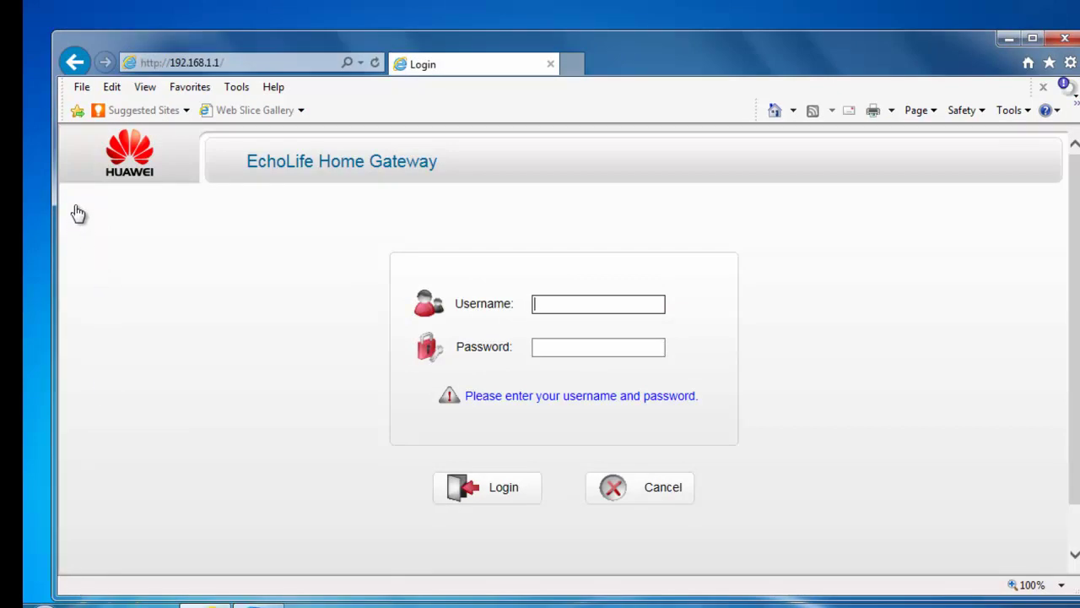
# Step: Enter the administrator username and the account password in the gateway login form
pyautogui.write('admin')
pyautogui.press('Tab')
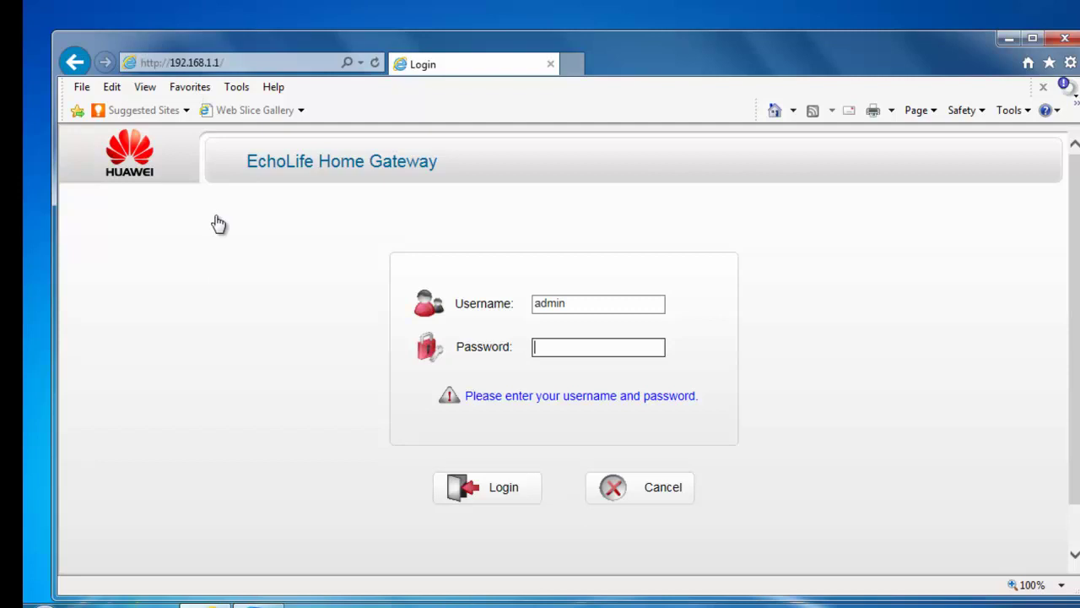
pyautogui.write('admin')
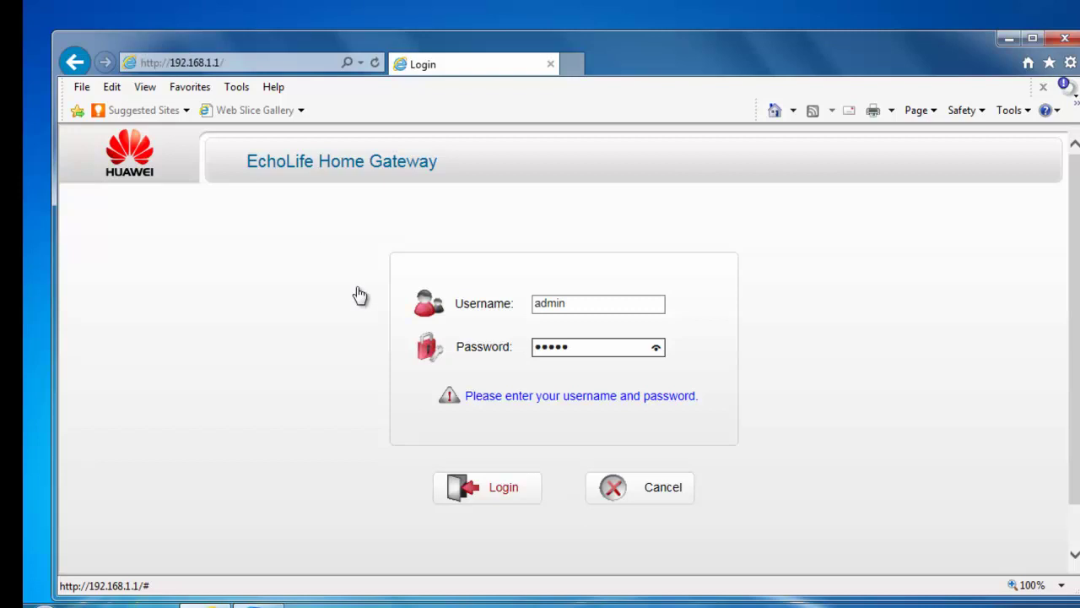
# Step: Submit the login details to reach the EchoLife HG612 Device Information status page
pyautogui.press('Return')
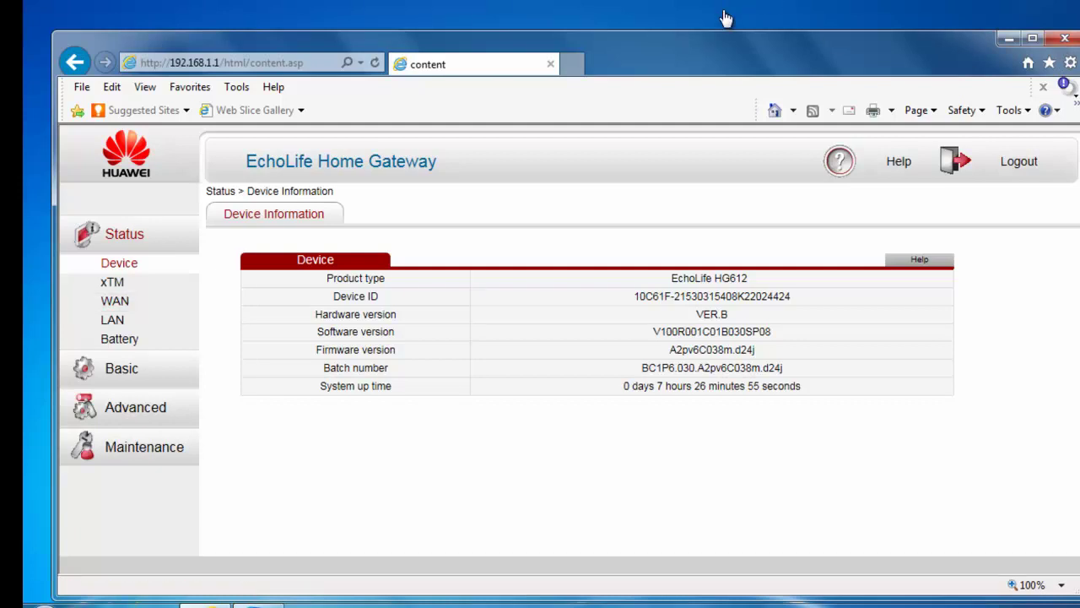
# Step: Show Status > WAN > Network, with ptm1.101 and ptm1.301 both PendingDisconnect
pyautogui.click(114, 300)
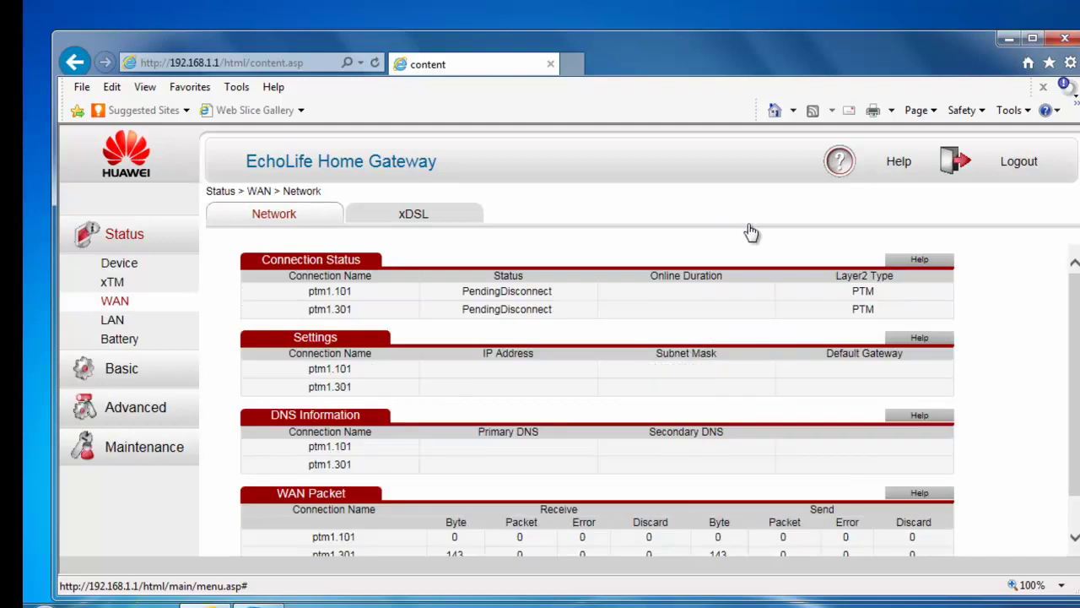
pyautogui.scroll(-2, 765, 210)
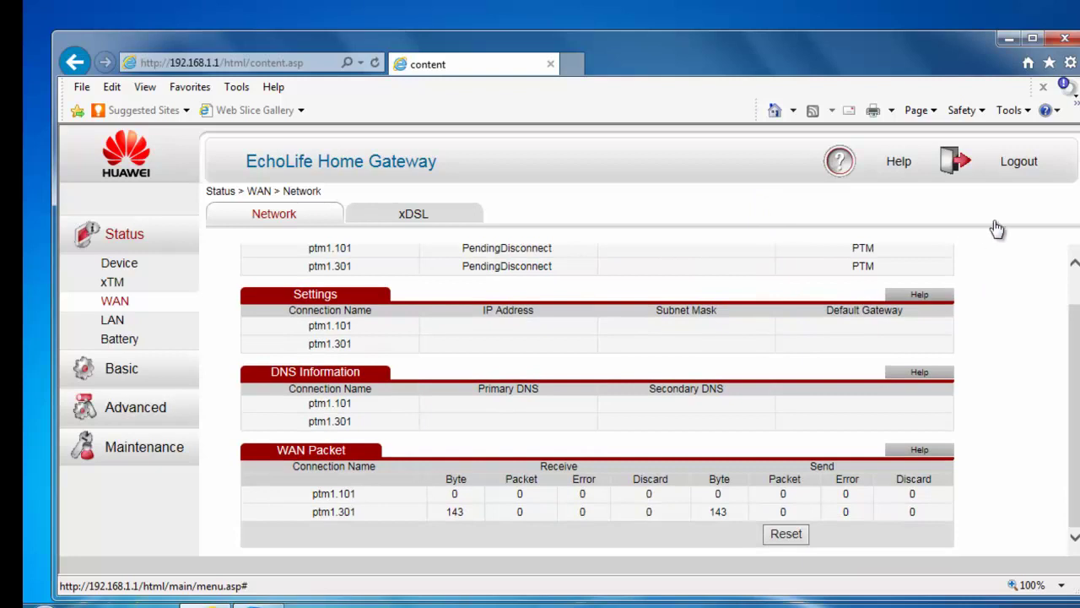
pyautogui.scroll(2, 1024, 289)
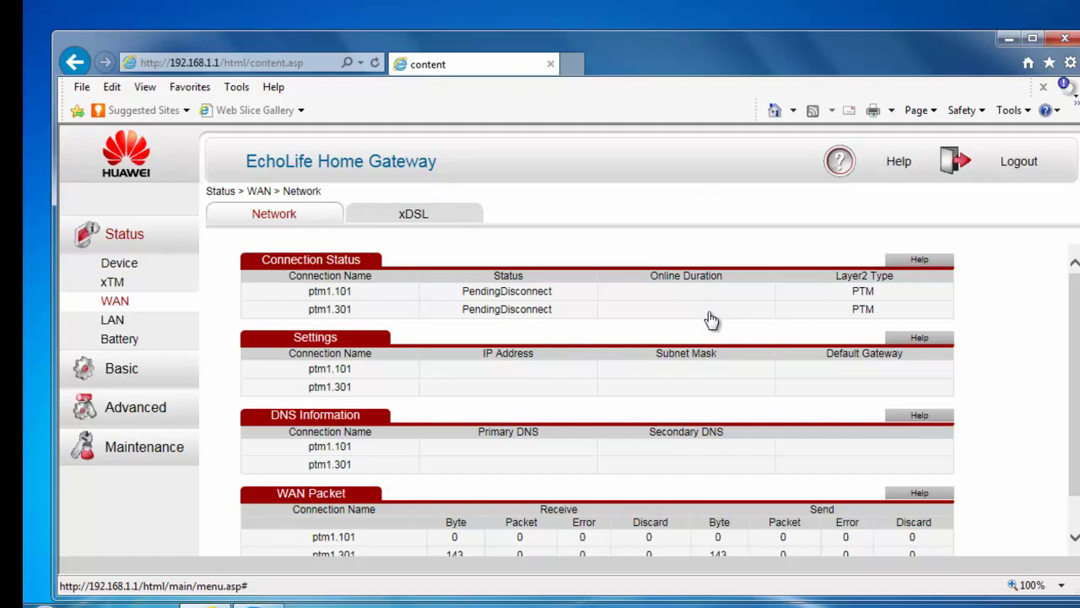
# Step: Review the WAN xDSL status tables, which report NoSignal synchronization and 0 up time
pyautogui.click(428, 227)
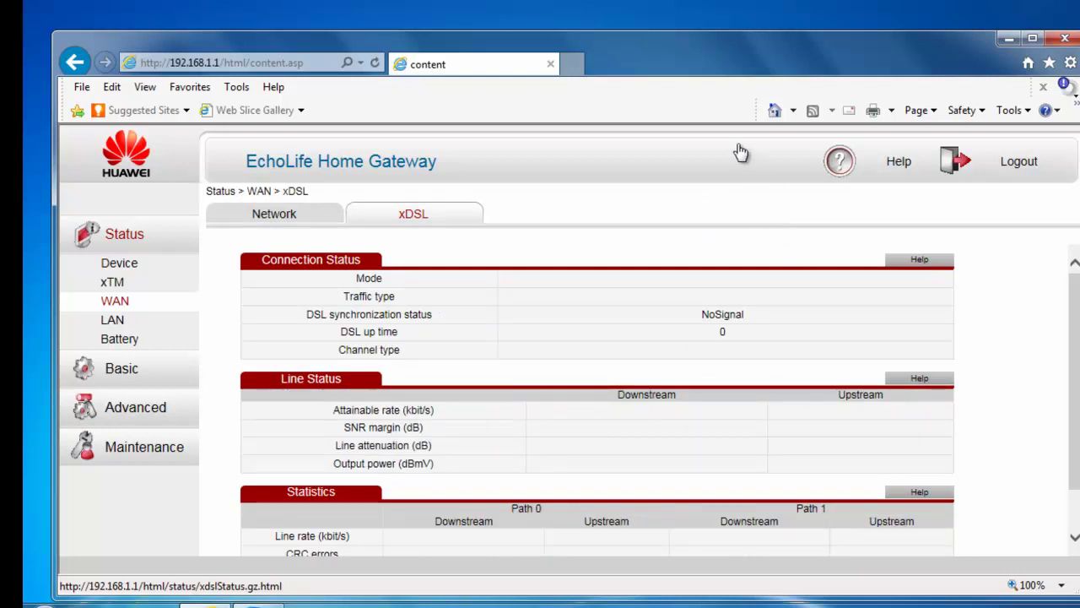
pyautogui.scroll(-1, 374, 245)
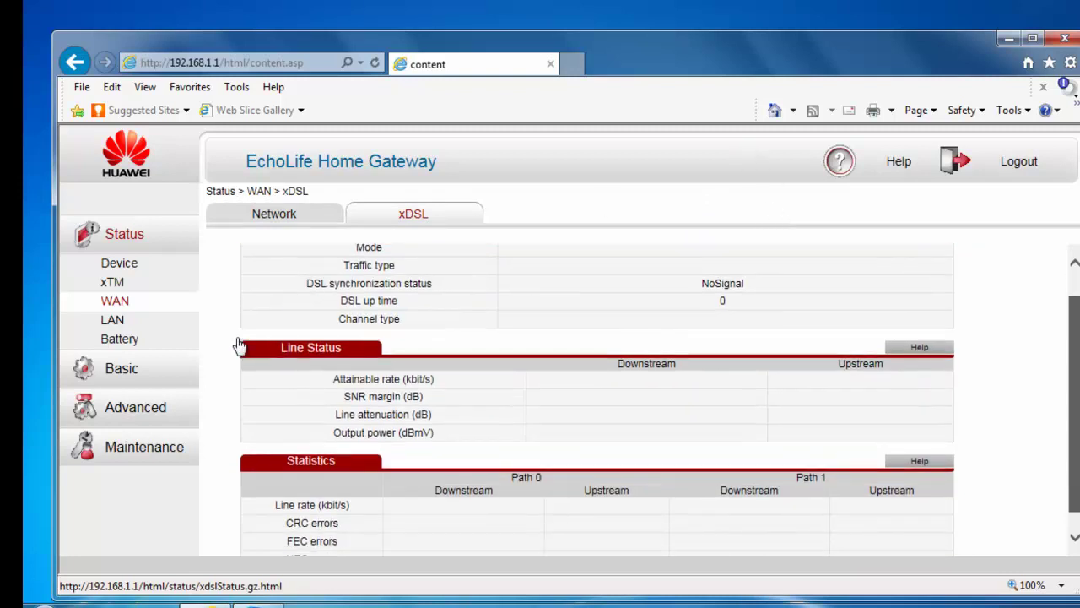
pyautogui.scroll(1, 643, 443)
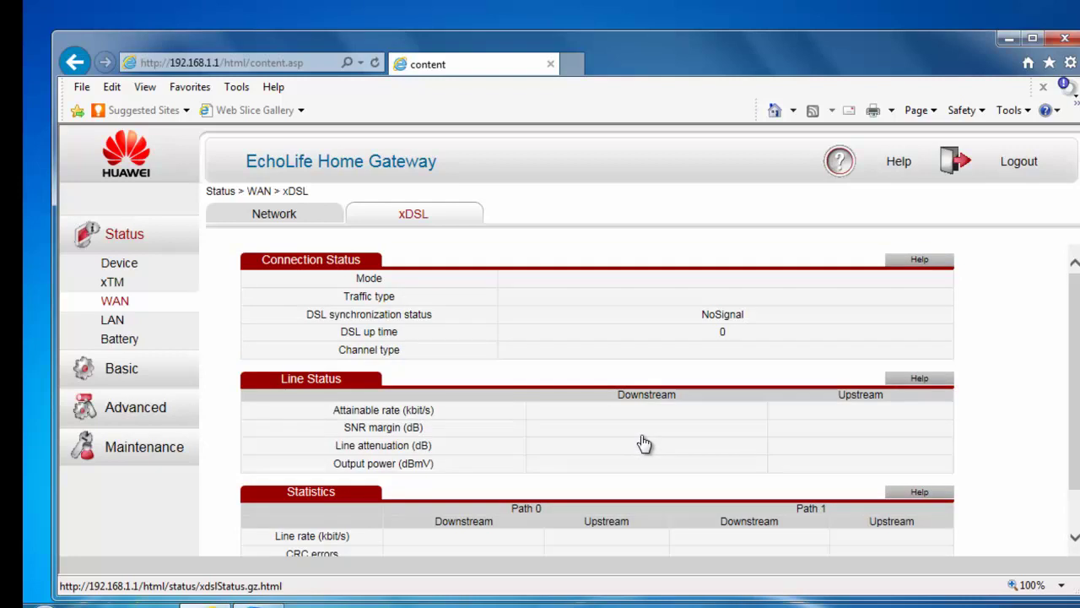
pyautogui.scroll(-1, 644, 443)
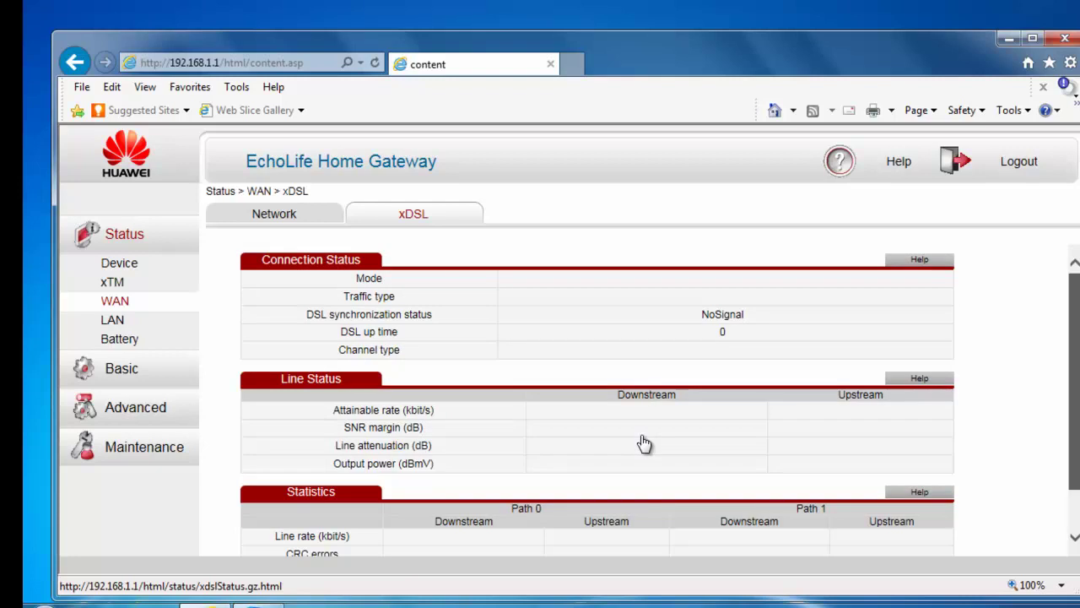
pyautogui.scroll(-1, 643, 443)
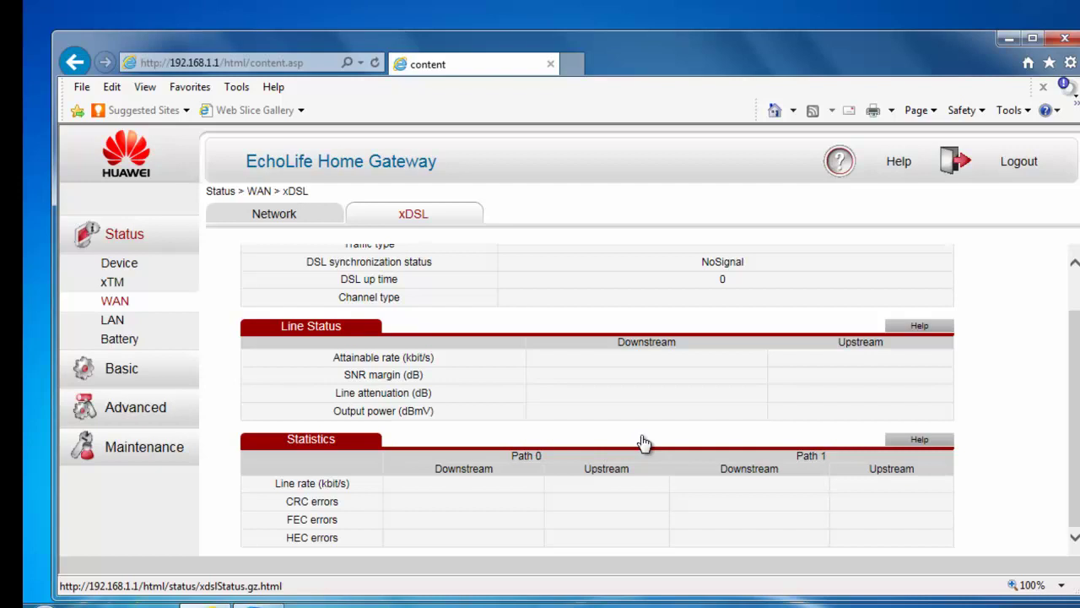
# Step: Open the Battery status page from the gateway's status menu
pyautogui.press('Tab')
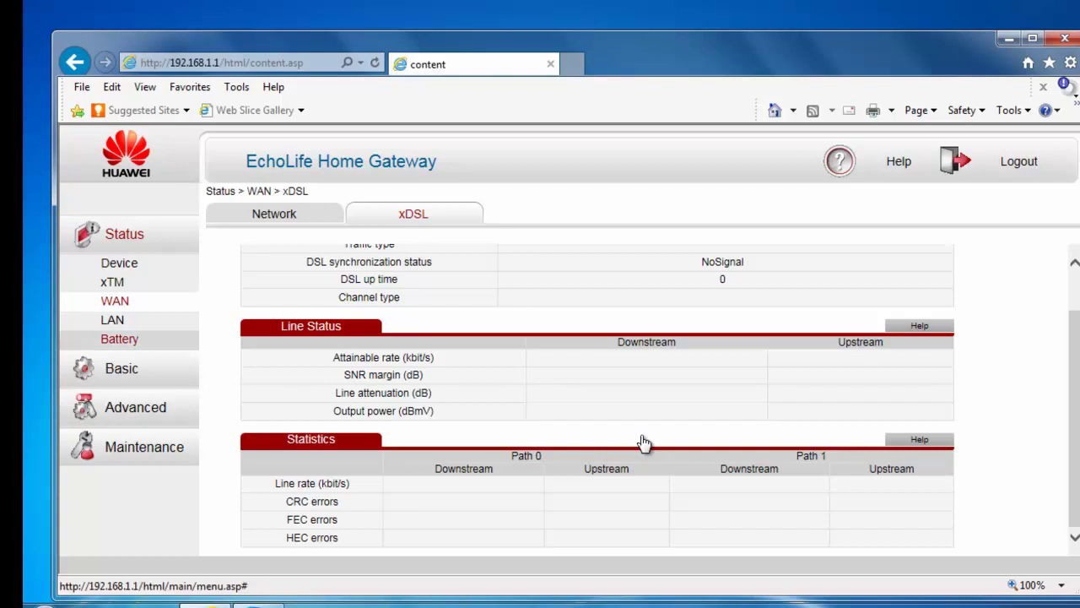
pyautogui.press('Return')
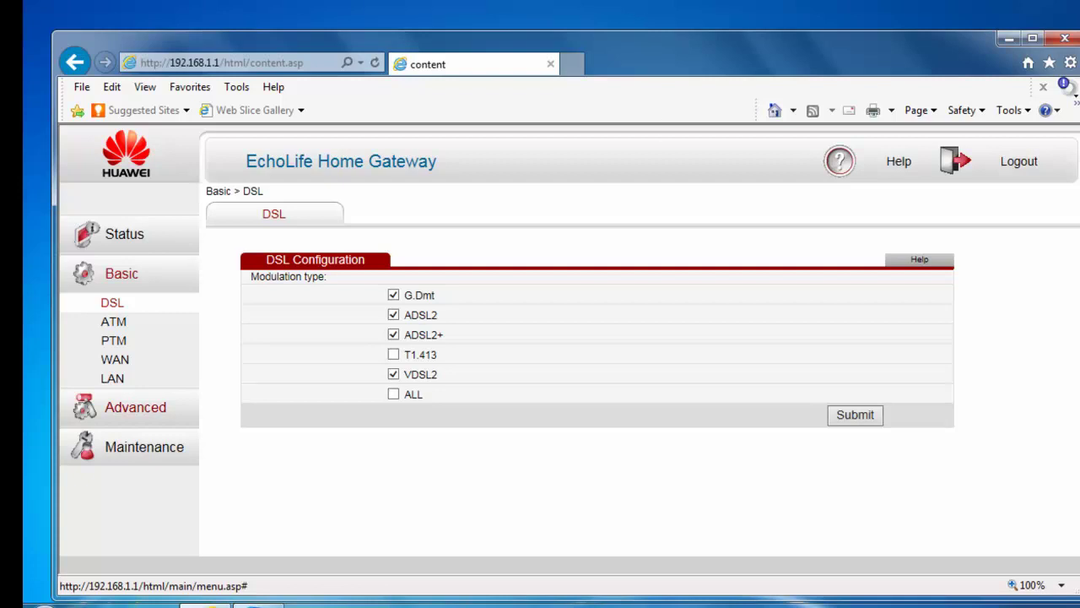
# Step: Go to the Advanced > Routing > Static Routing settings
pyautogui.click(135, 406)
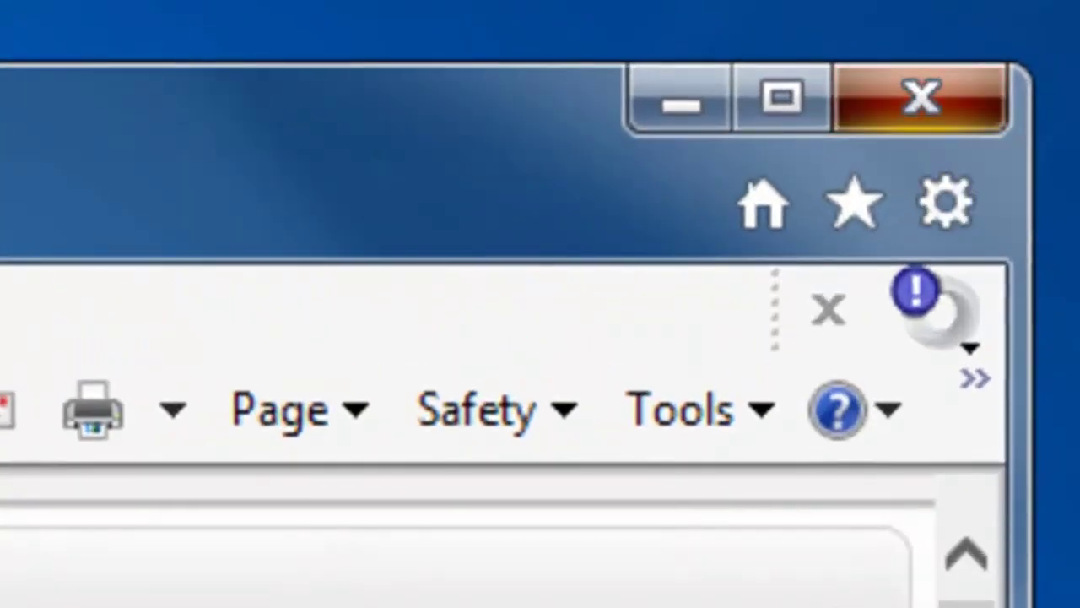
# Step: Close the Internet Explorer window, leaving the empty desktop
pyautogui.click(921, 99)
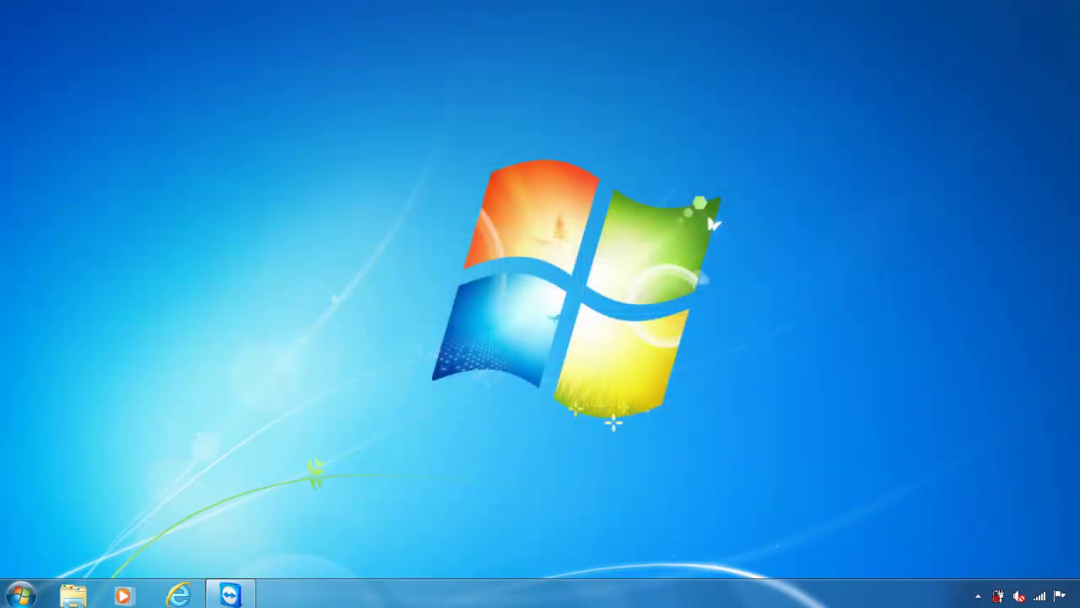
# Step: Run ncpa.cpl from the Run prompt to launch Network Connections
pyautogui.press('super+r')
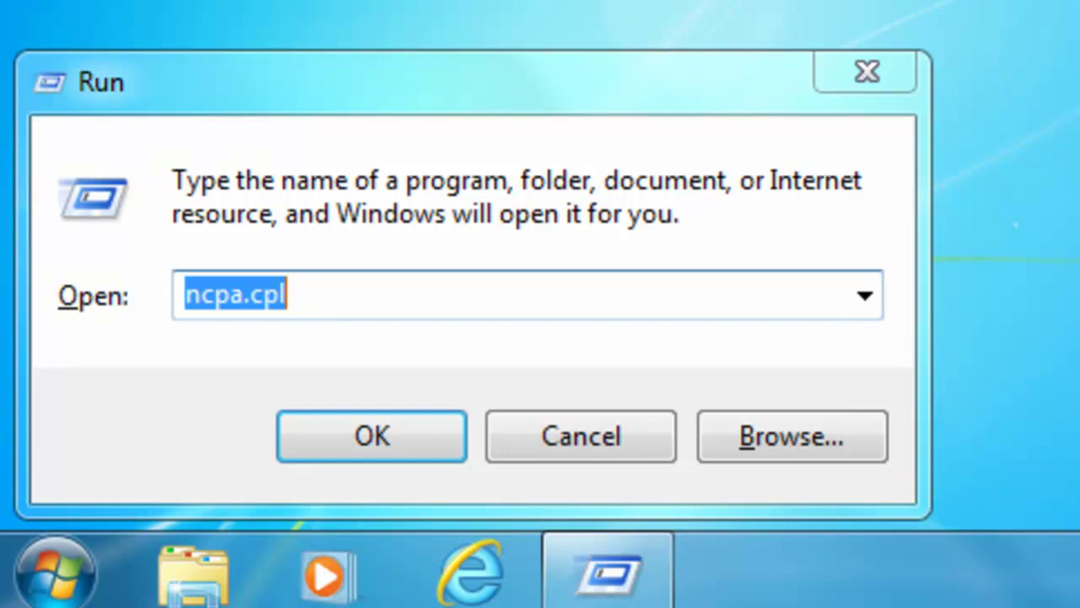
pyautogui.press('Tab')
pyautogui.press('Return')
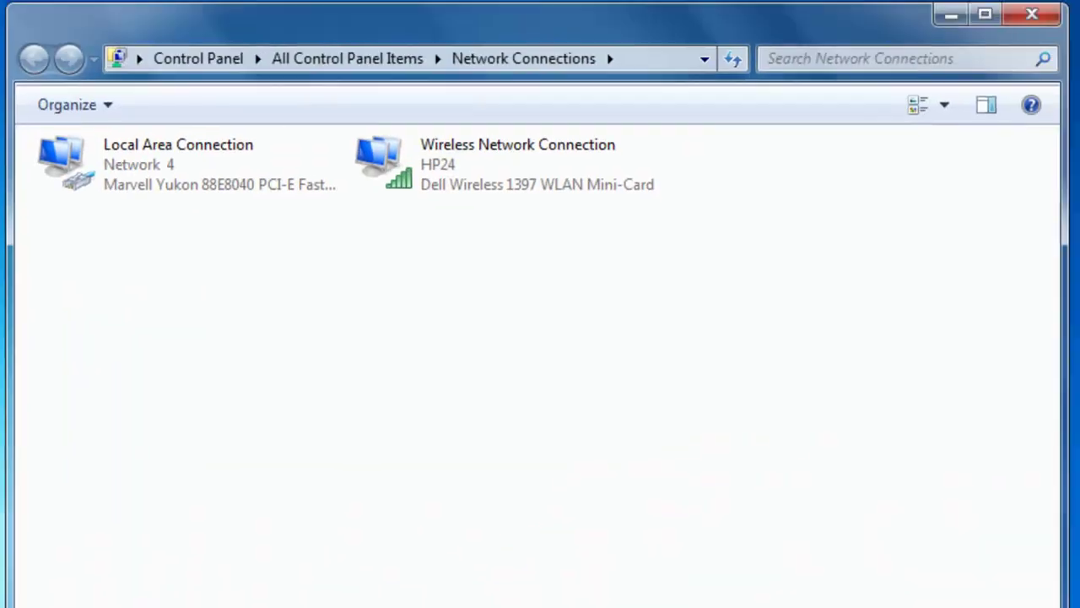
# Step: Switch Local Area Connection's IPv4 to Obtain an IP address and DNS server automatically
pyautogui.rightClick(497, 164)
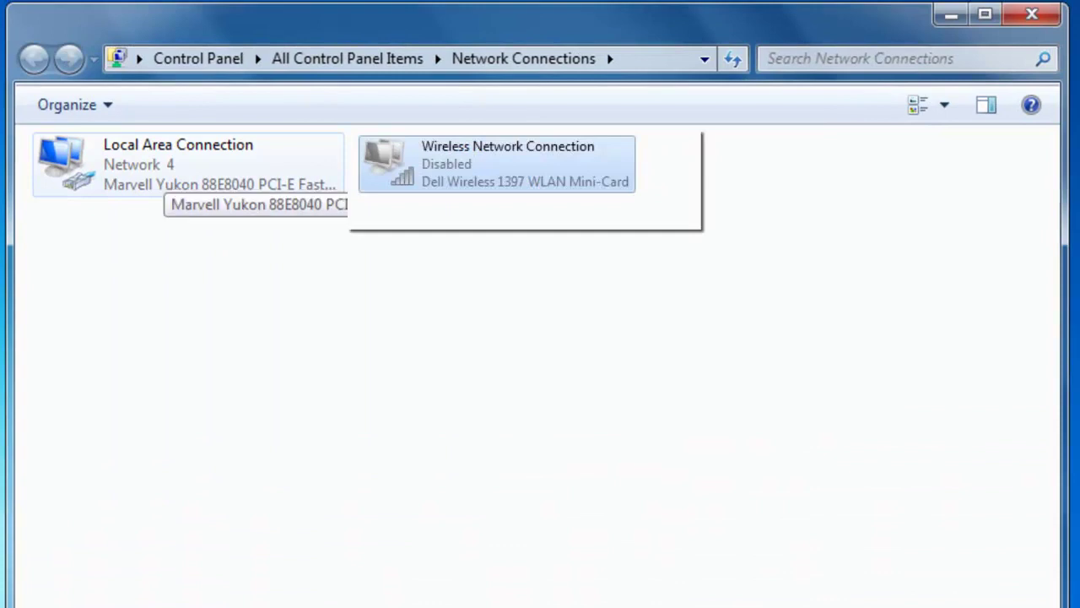
pyautogui.rightClick(165, 170)
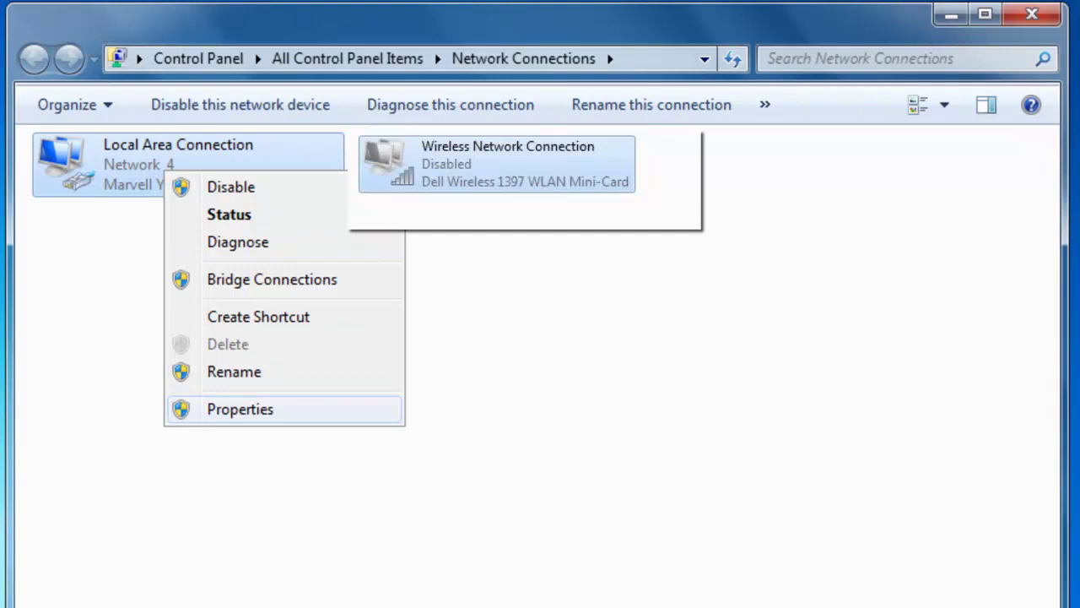
pyautogui.click(240, 408)
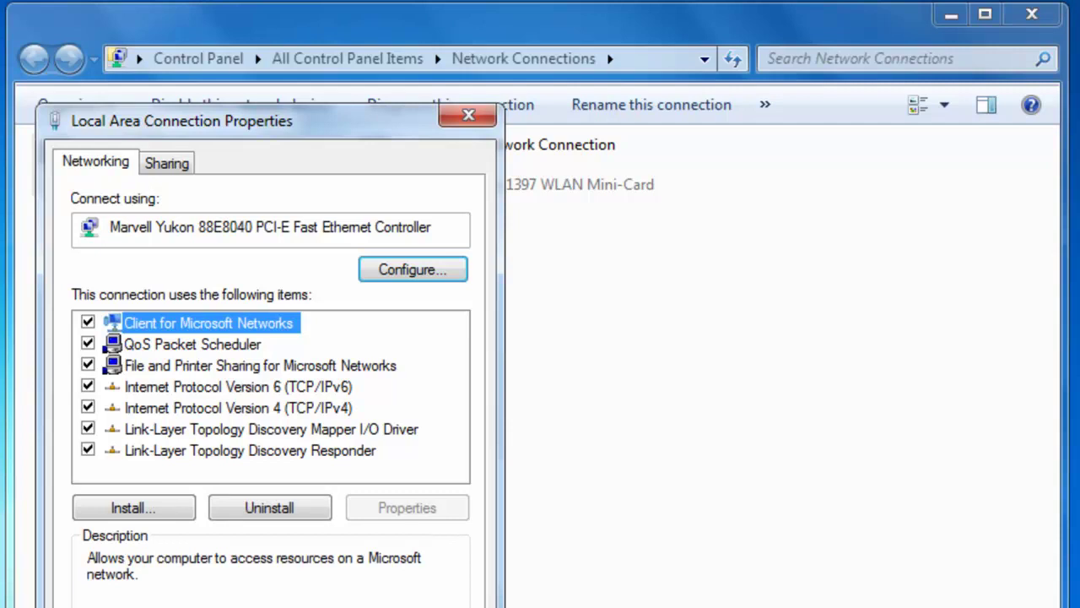
pyautogui.doubleClick(238, 407)
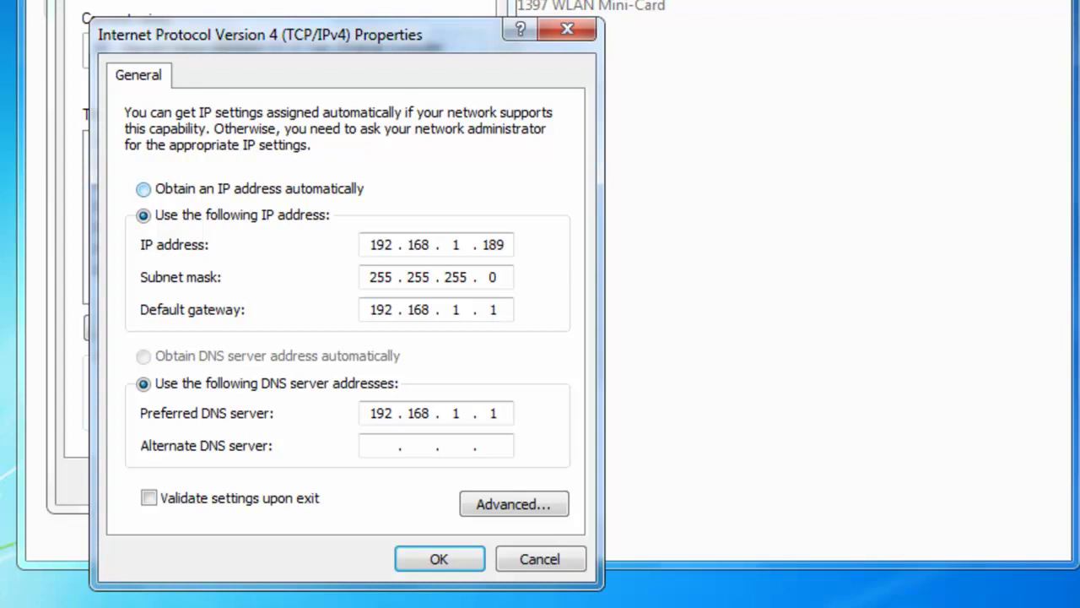
pyautogui.click(143, 189)
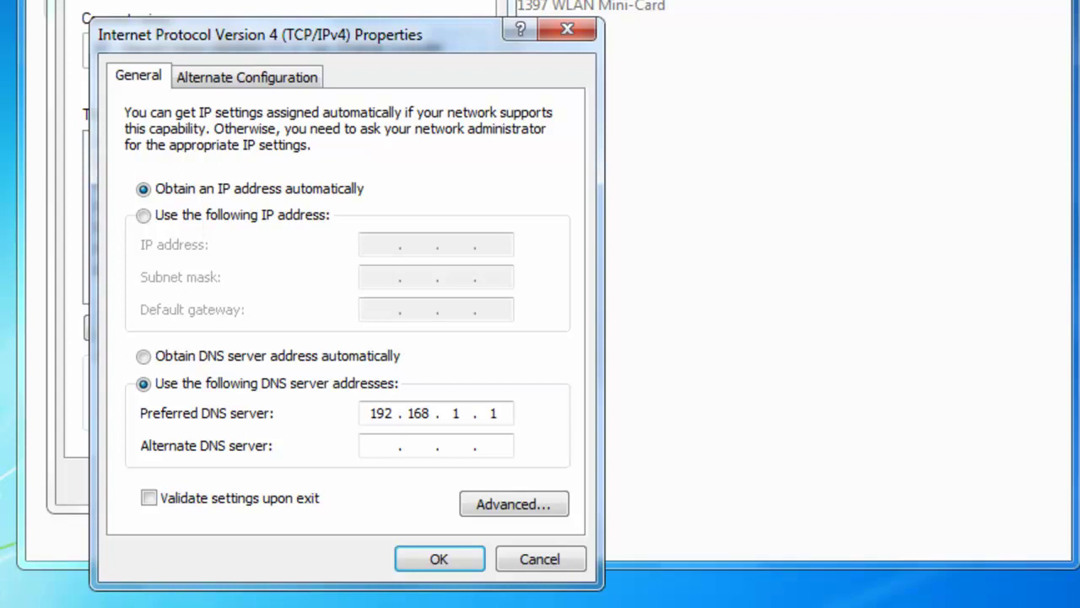
pyautogui.click(144, 355)
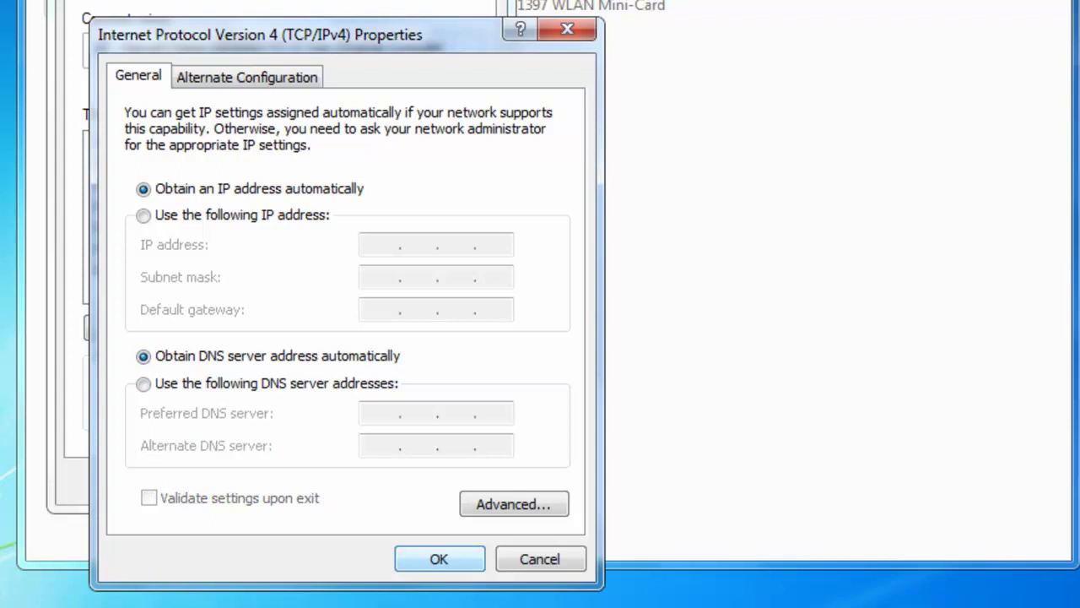
pyautogui.press('Return')
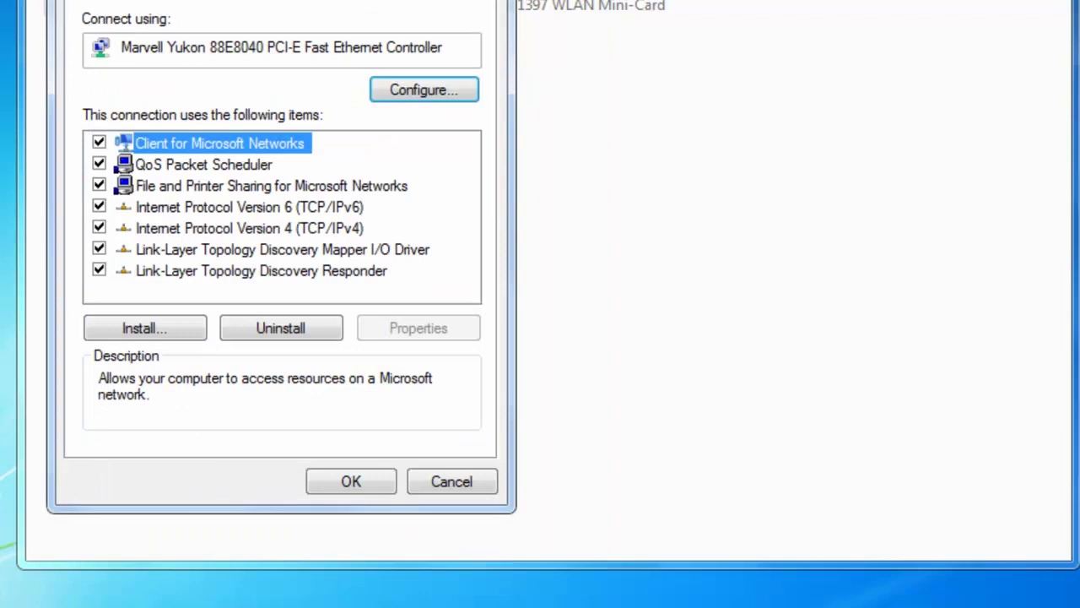
# Step: Confirm the Local Area Connection properties and enable the Wireless Network Connection
pyautogui.press('Return')
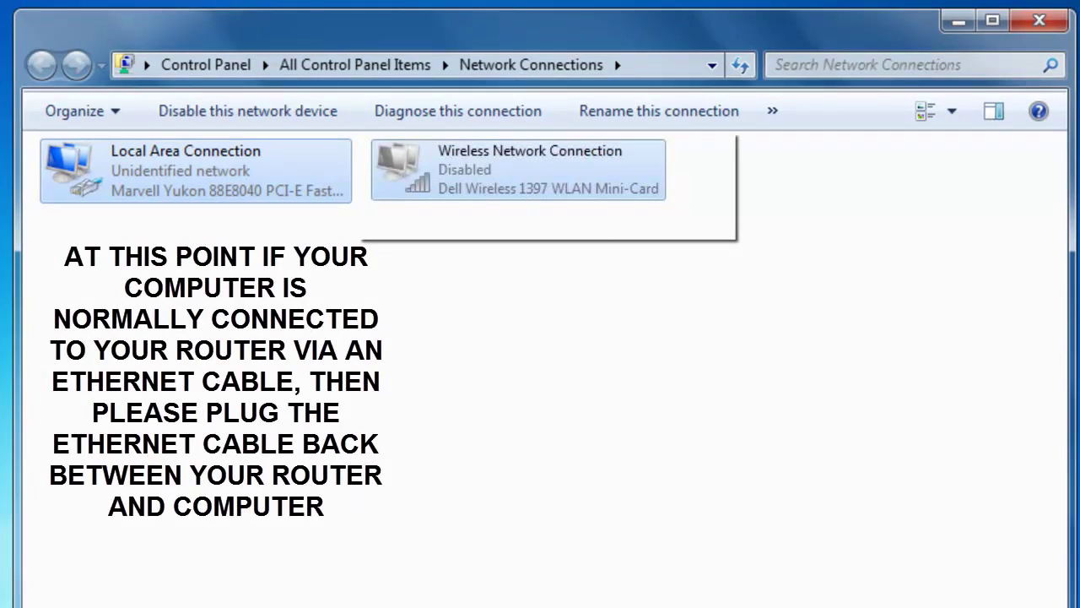
pyautogui.rightClick(480, 171)
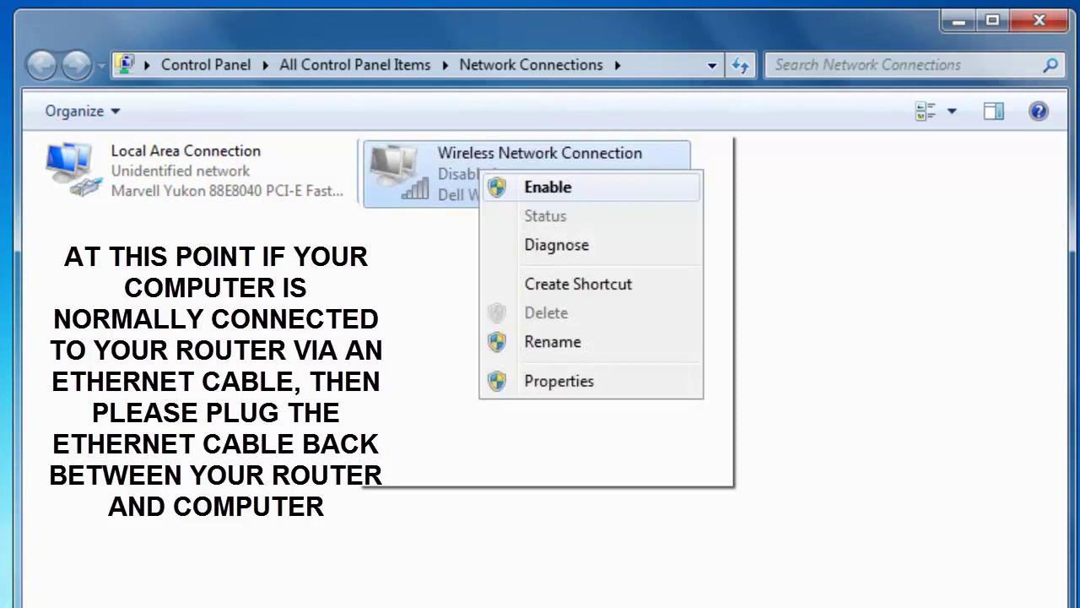
pyautogui.click(547, 187)
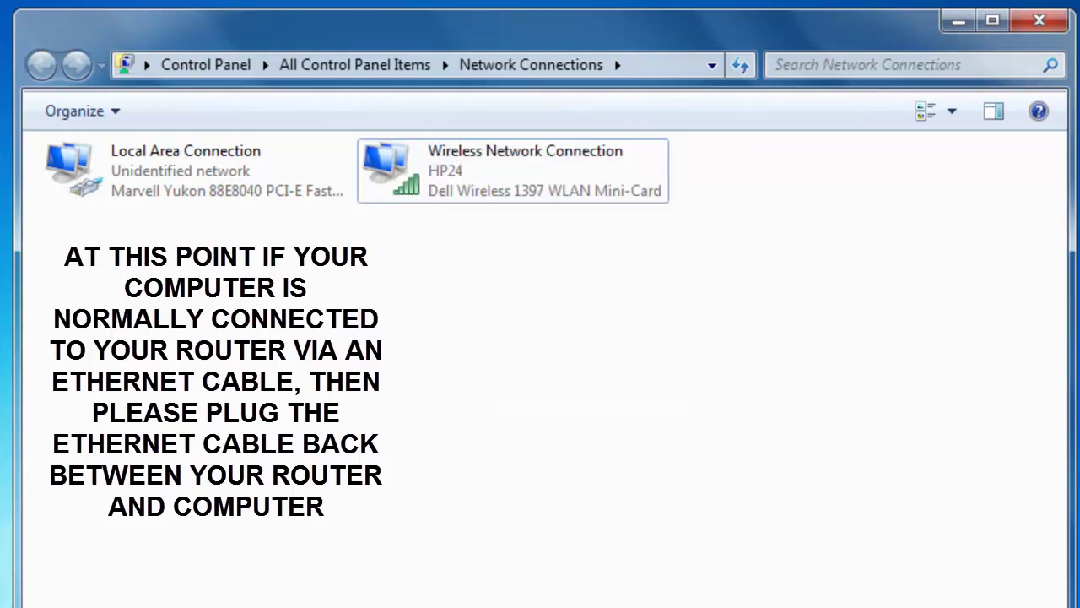